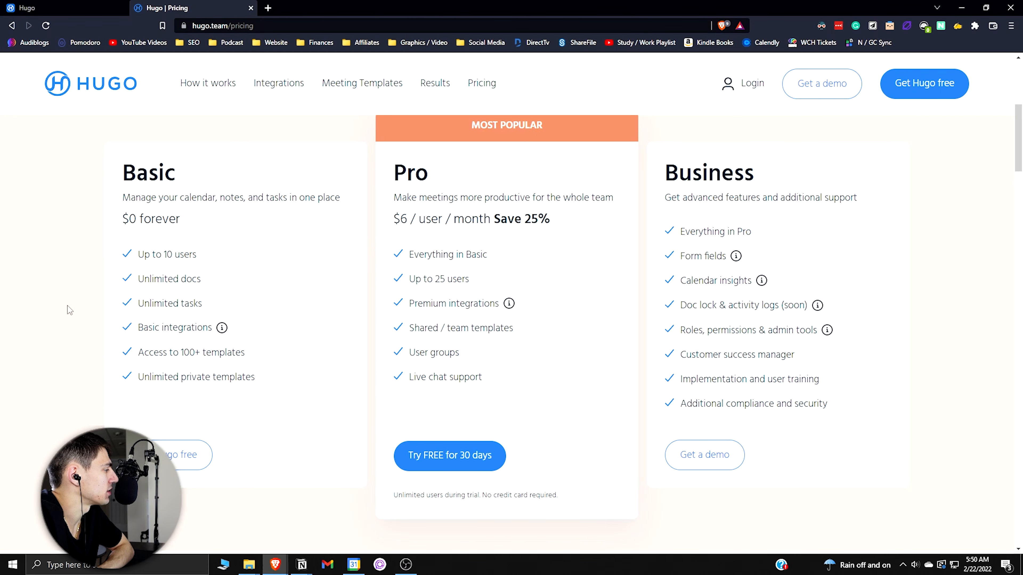
Review the Basic, Pro and Business plans on the pricing page, including their integrations details.
mouse_move(222, 329)
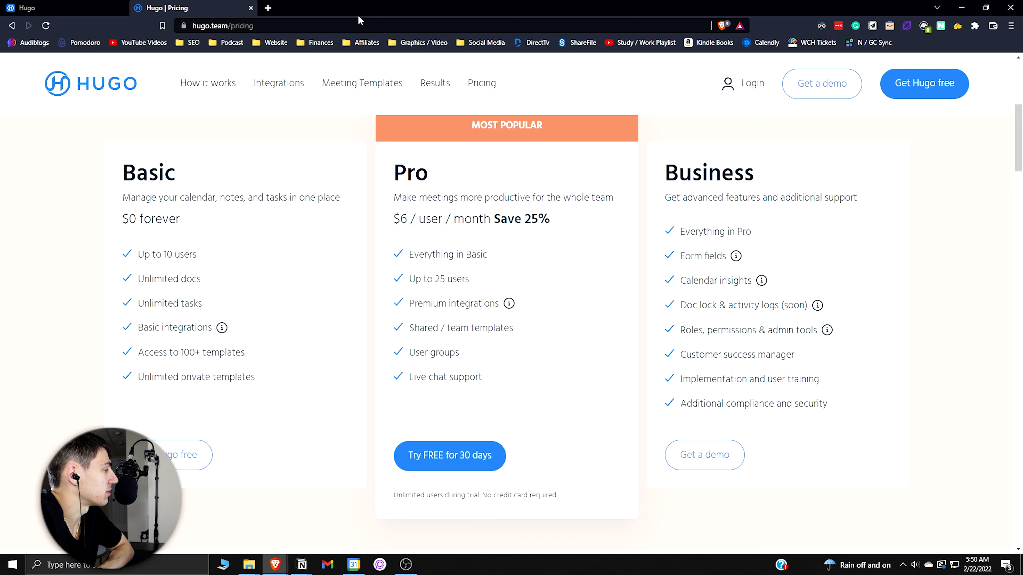
scroll(517, 213, down, 3)
scroll(385, 349, up, 4)
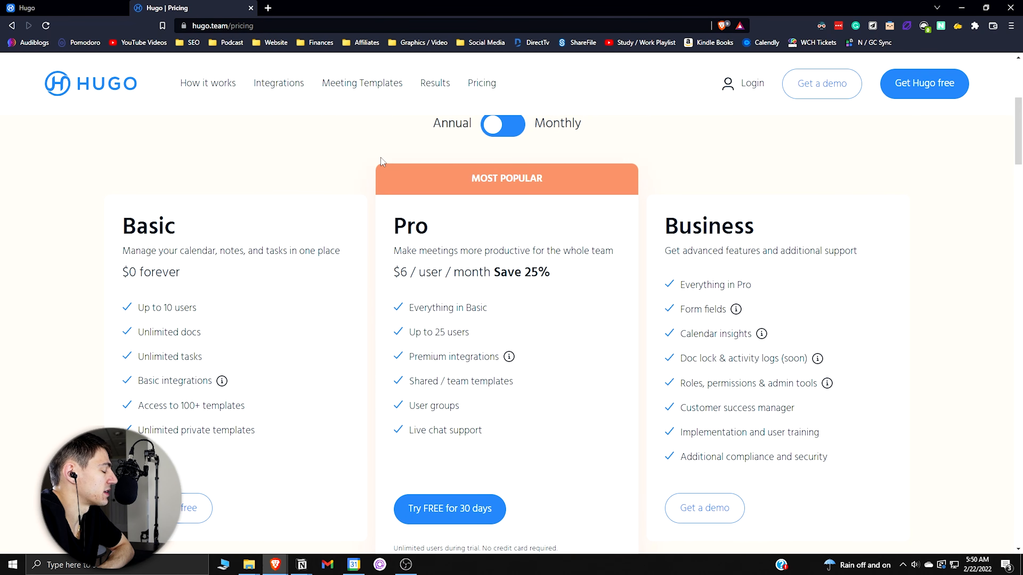
mouse_move(509, 360)
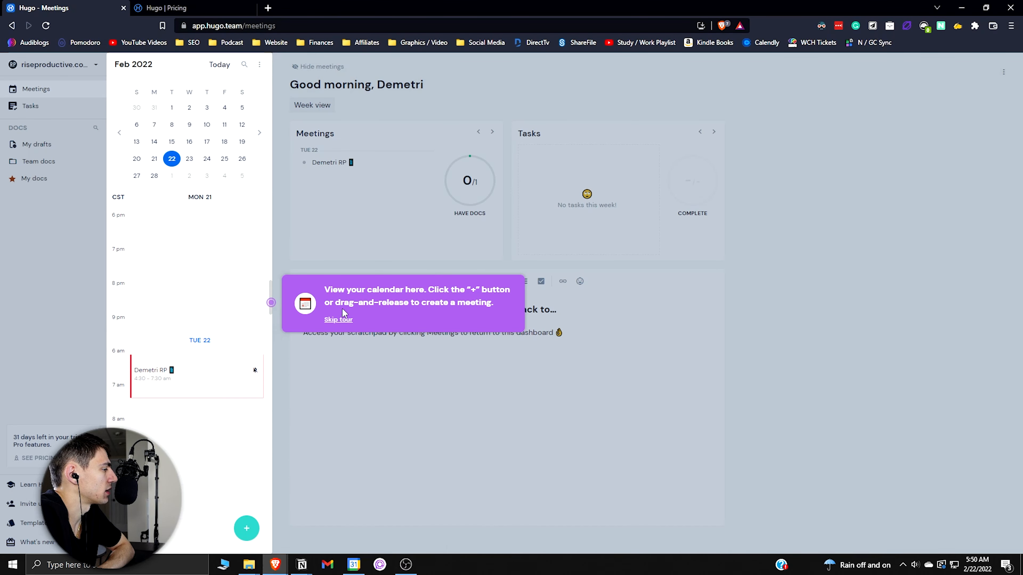
Skip the onboarding tour and widen the calendar pane slightly.
click(338, 320)
scroll(137, 287, up, 10)
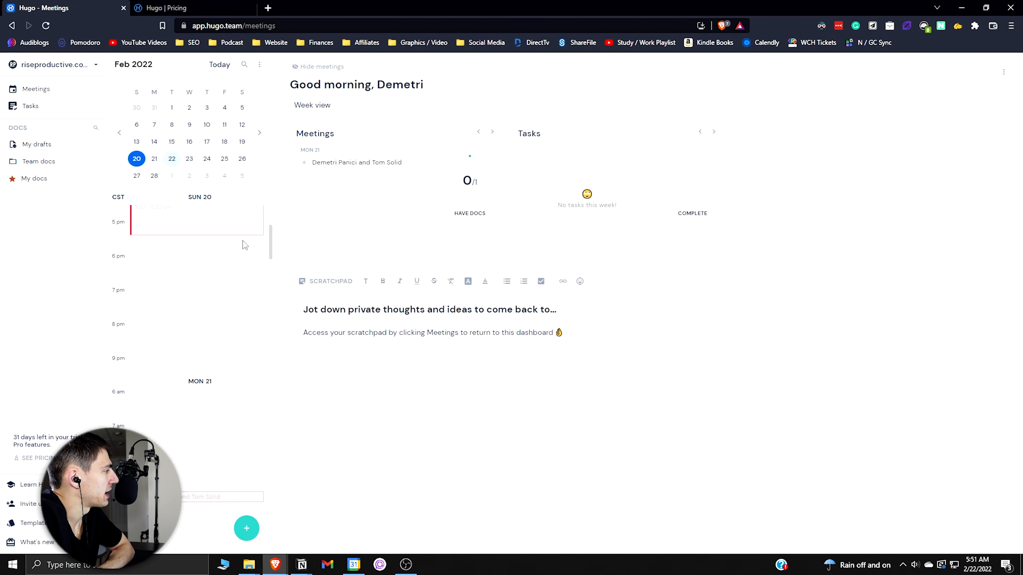
drag(272, 232, 289, 233)
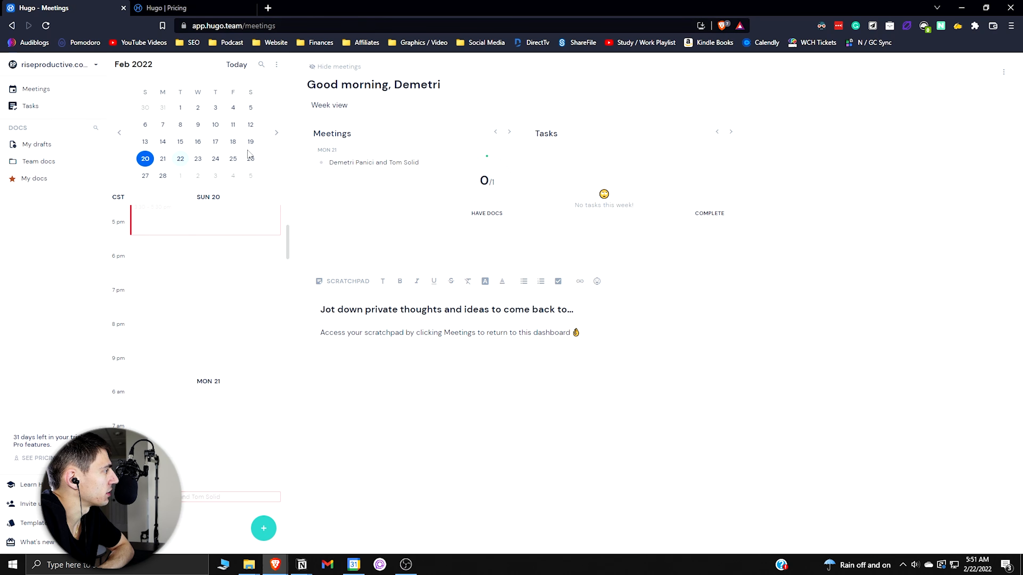
Switch the meetings calendar to list view and back to calendar view.
click(33, 89)
click(276, 66)
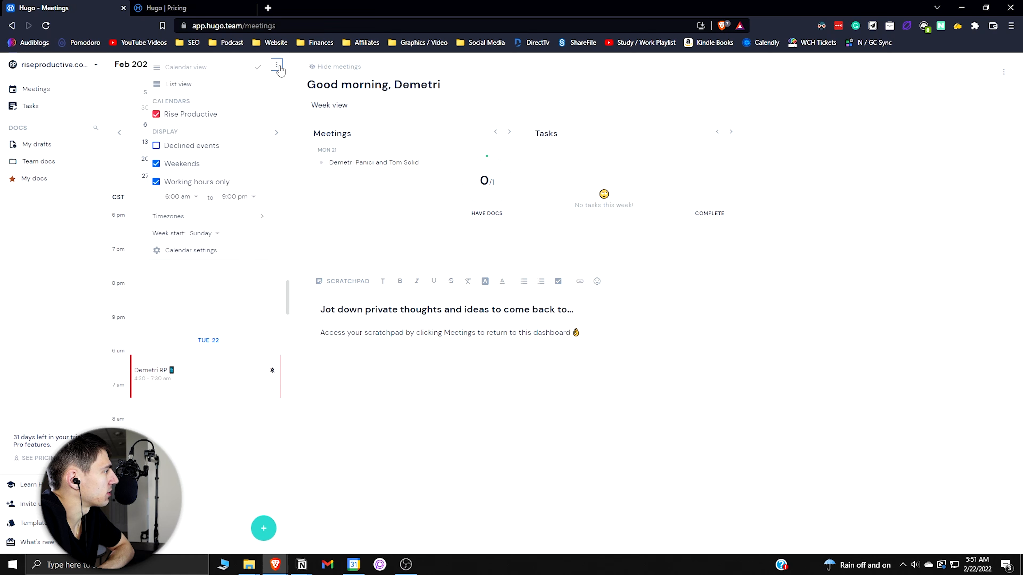
click(193, 83)
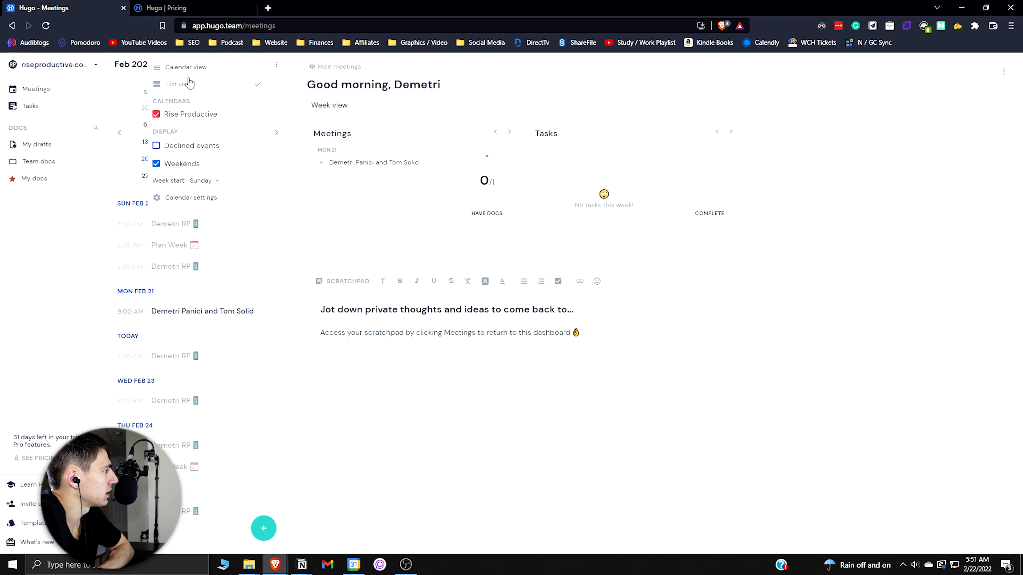
click(188, 68)
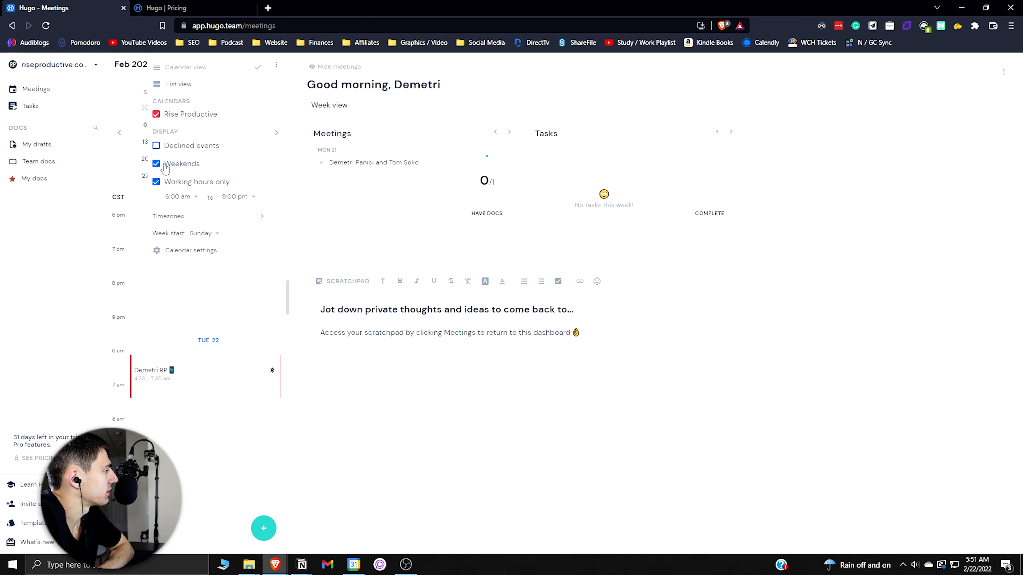
In the calendar settings, enable syncing of the personal Gmail and Calendly calendars and save the selection.
click(158, 253)
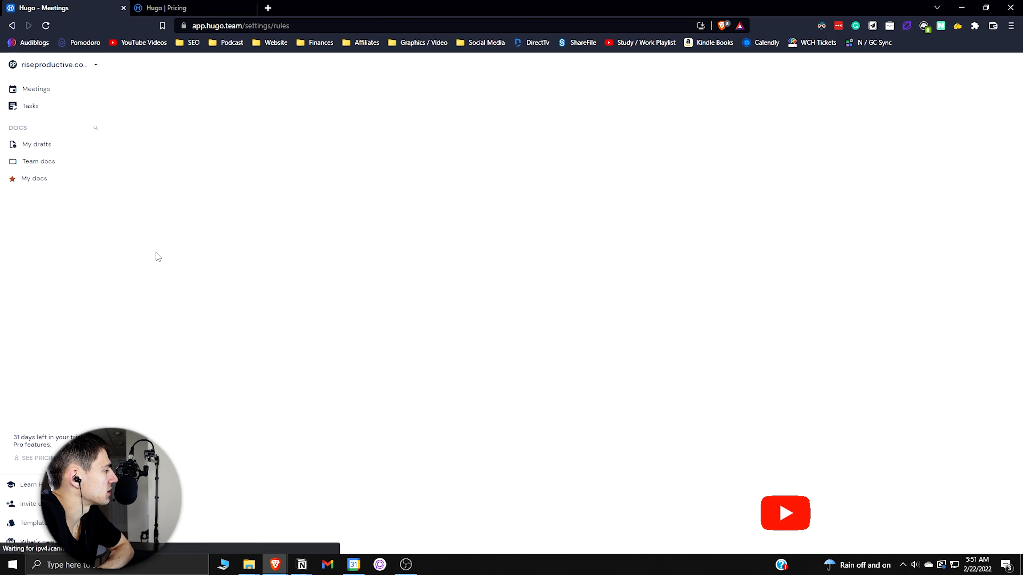
scroll(373, 414, down, 3)
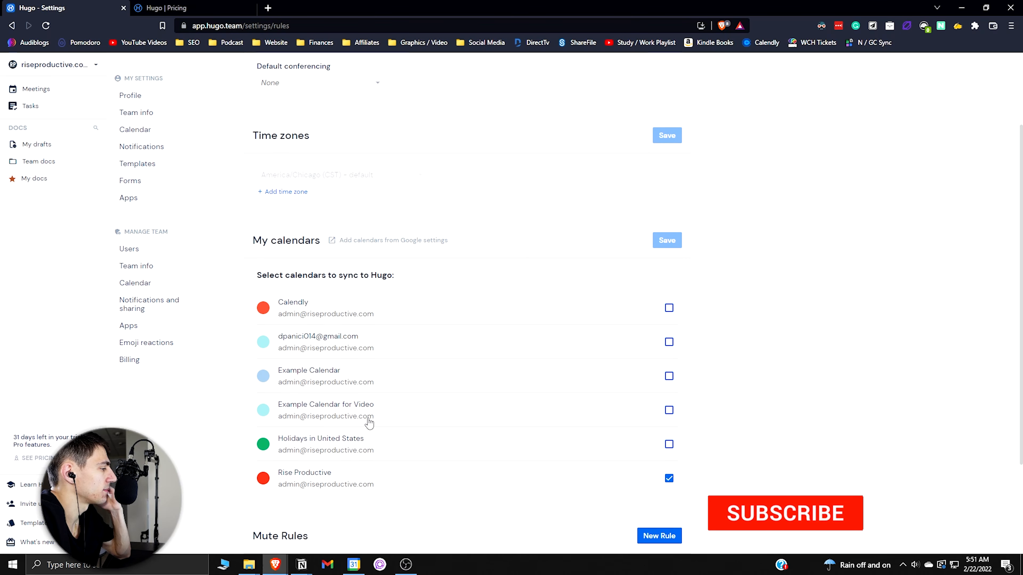
click(668, 342)
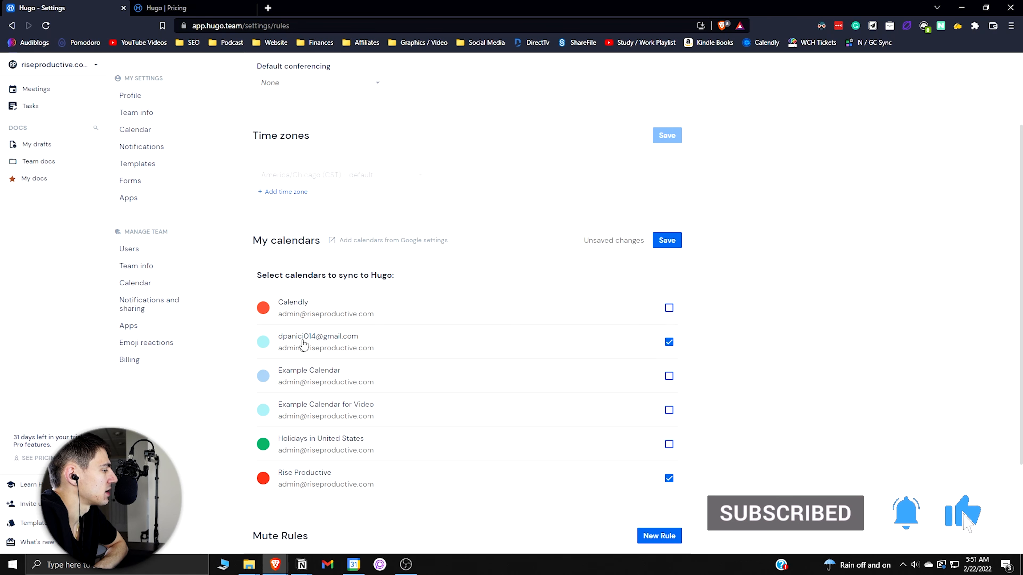
scroll(467, 350, down, 1)
scroll(467, 350, up, 1)
scroll(422, 315, up, 2)
scroll(463, 320, down, 2)
click(669, 308)
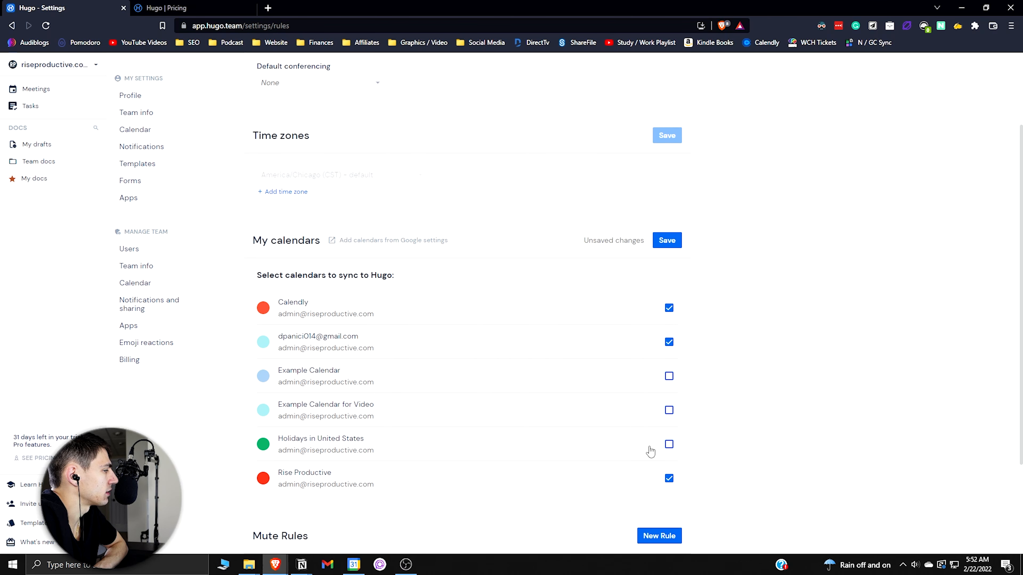
click(667, 241)
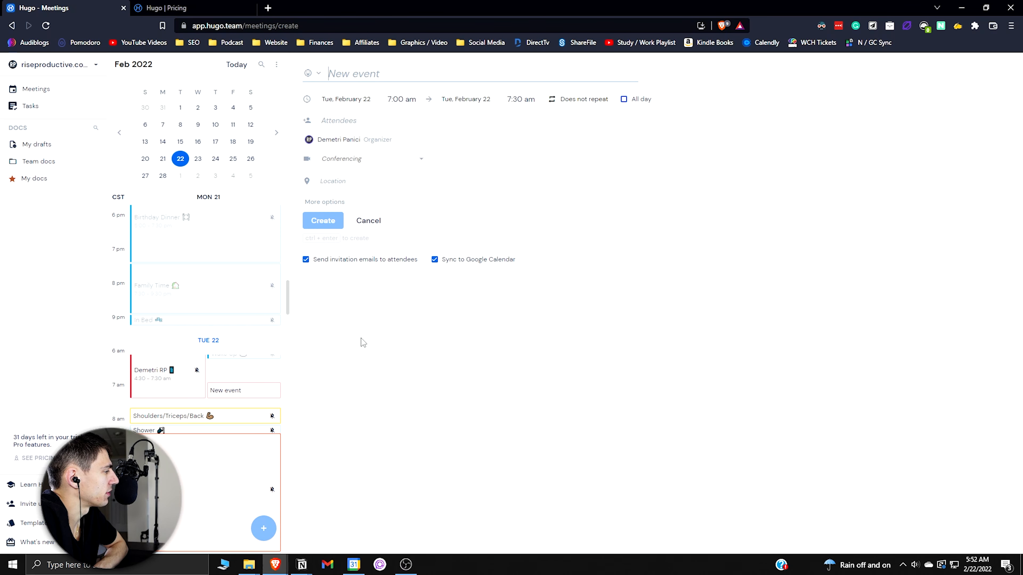
Cancel the new event and move Tuesday's Shoulders/Triceps/Back event slightly earlier, updating this event only.
click(364, 225)
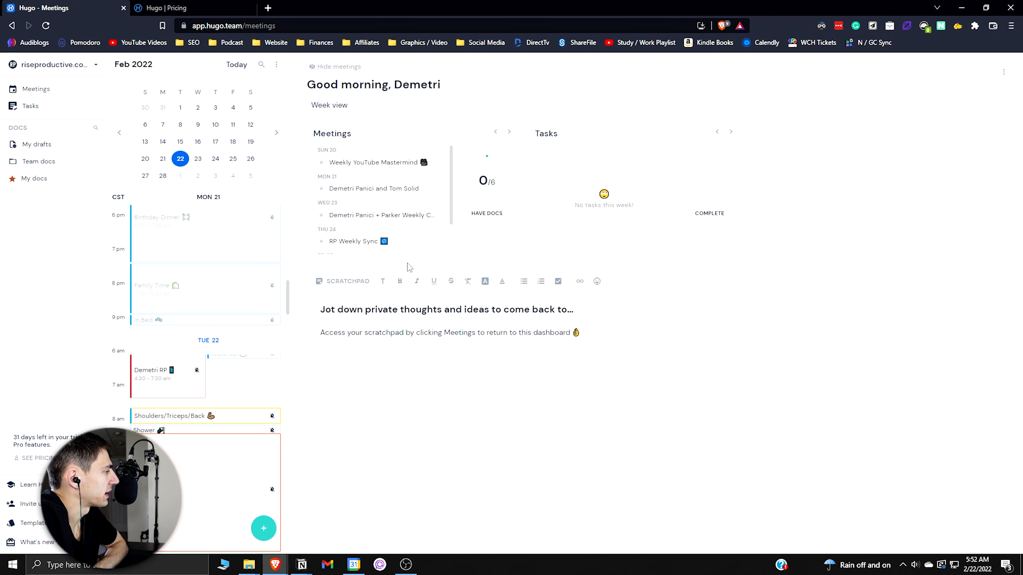
scroll(210, 387, down, 1)
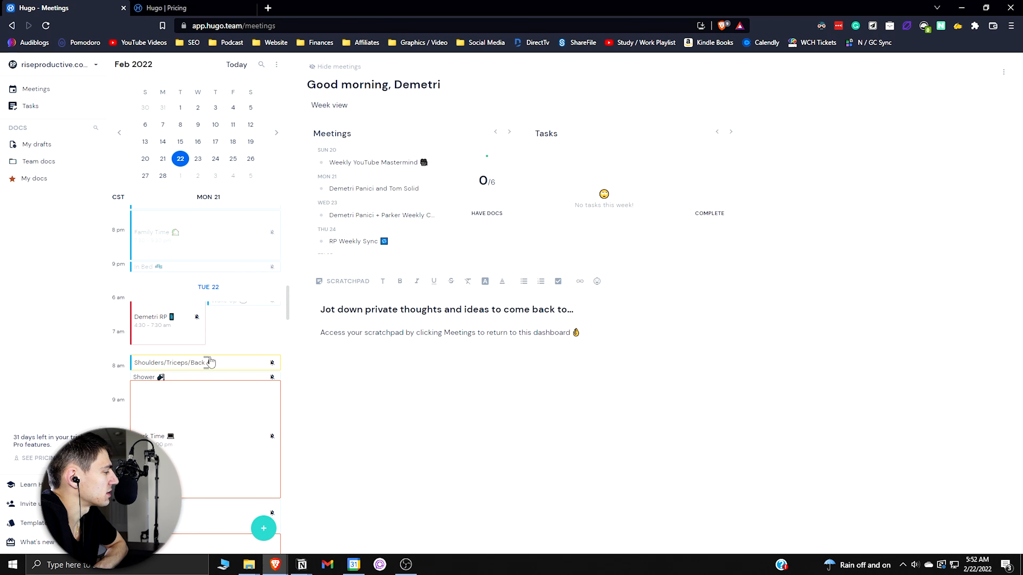
mouse_move(215, 362)
mouse_down()
mouse_move(208, 333)
mouse_move(205, 370)
mouse_move(208, 353)
mouse_move(209, 362)
mouse_up()
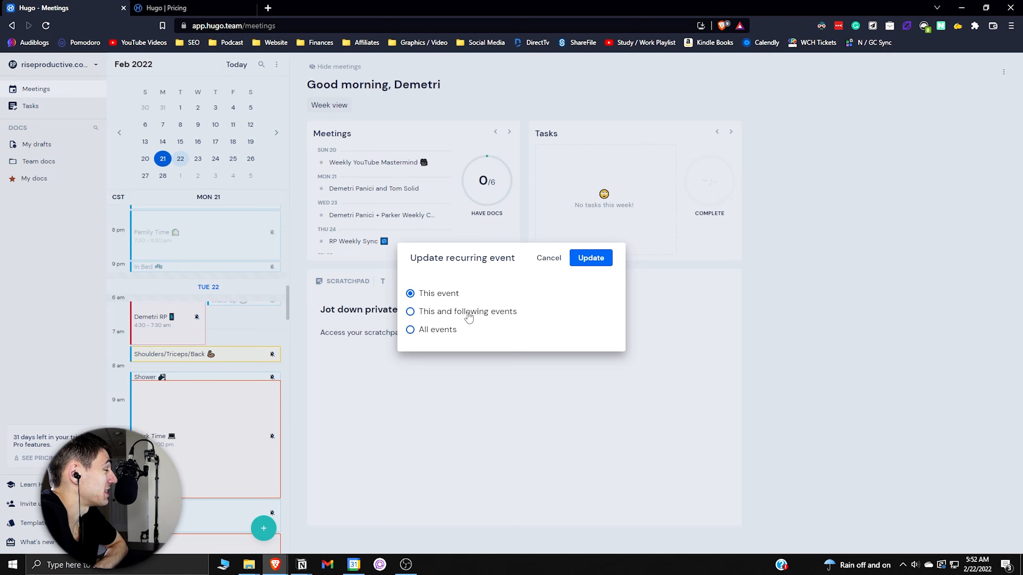
click(587, 266)
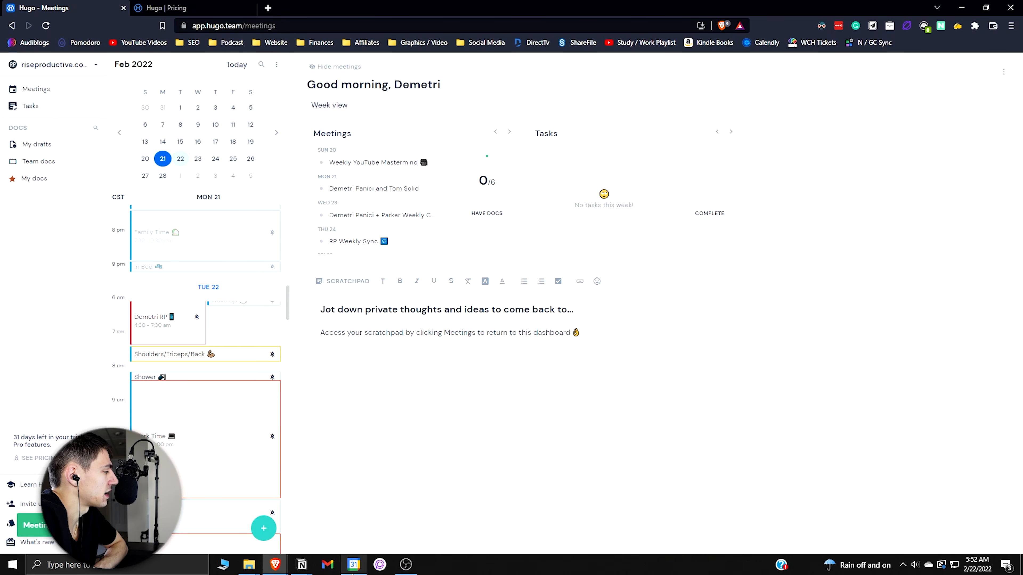
In Google Calendar, move Tuesday's Shoulders/Triceps/Back event to 7:45am, save it, and return to Hugo.
click(354, 564)
drag(468, 176, 468, 183)
key(Return)
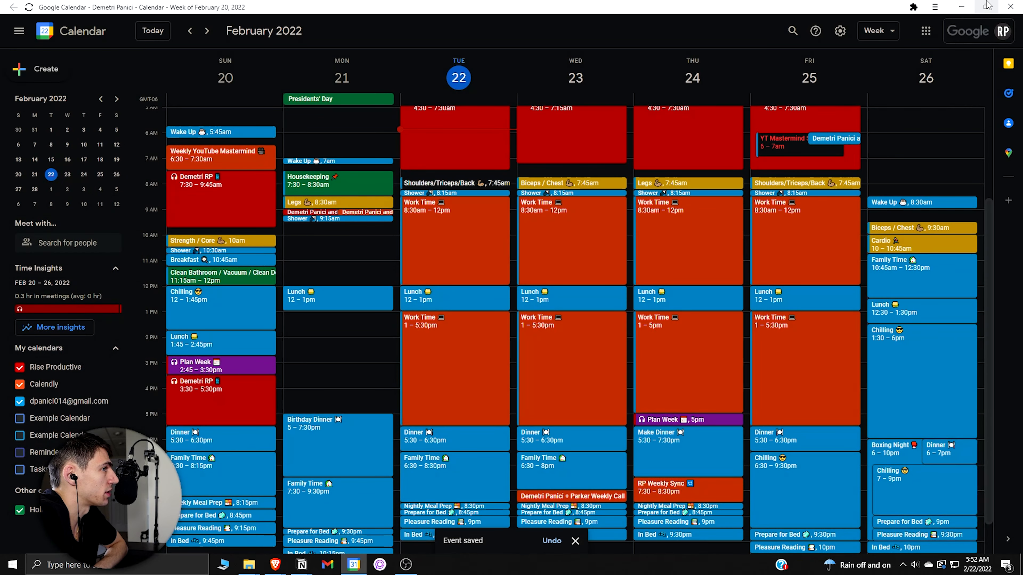
click(971, 7)
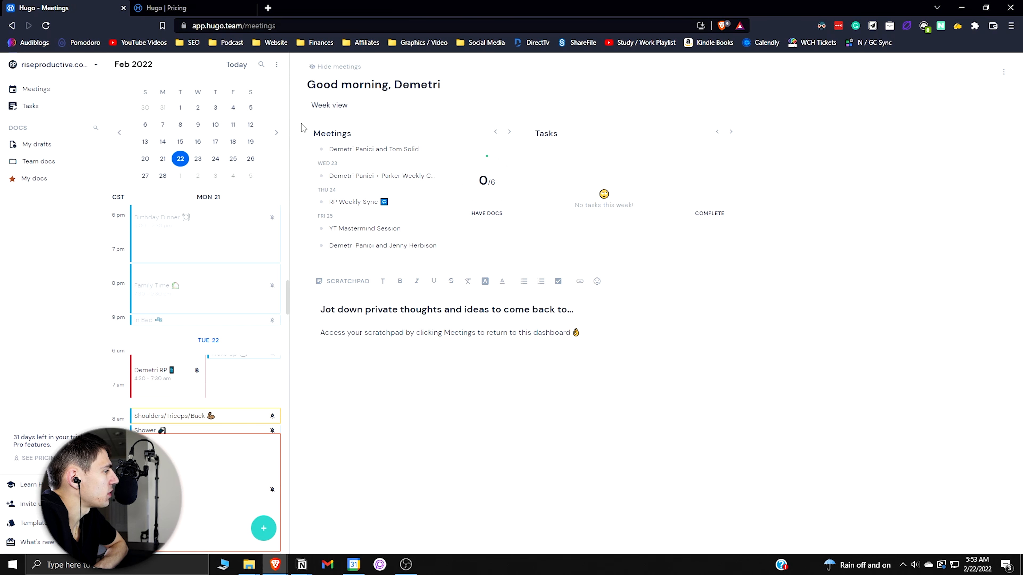
Open the week view, look over the events of February 20 to 26, and cancel the new event draft.
click(330, 105)
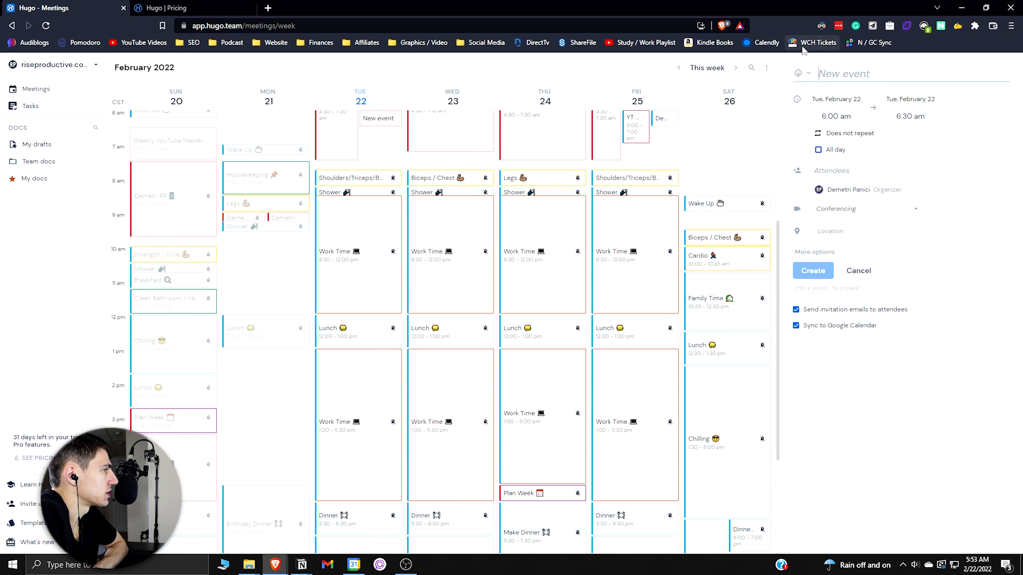
scroll(484, 283, up, 2)
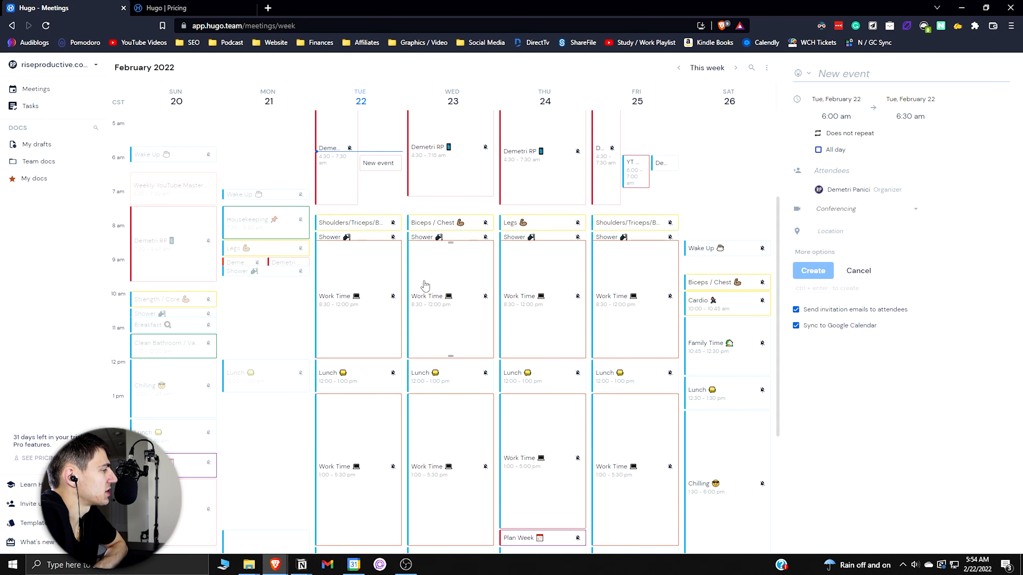
scroll(463, 328, down, 1)
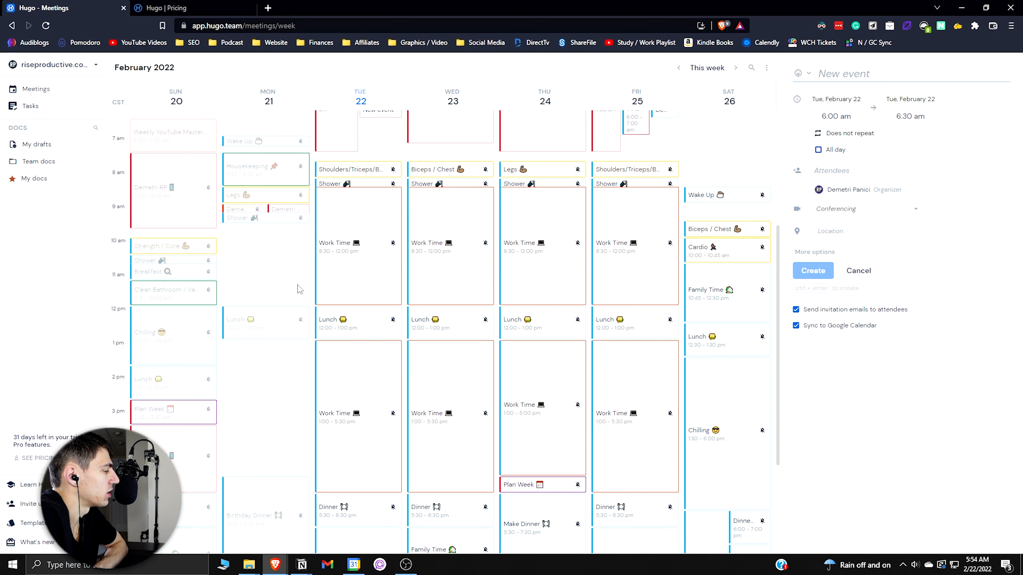
scroll(515, 347, up, 1)
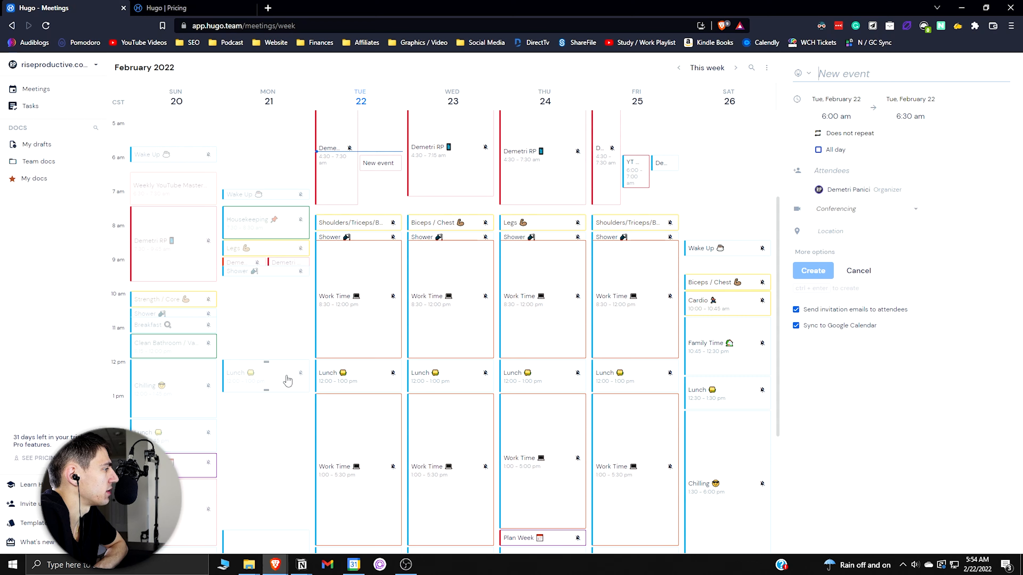
scroll(287, 380, up, 1)
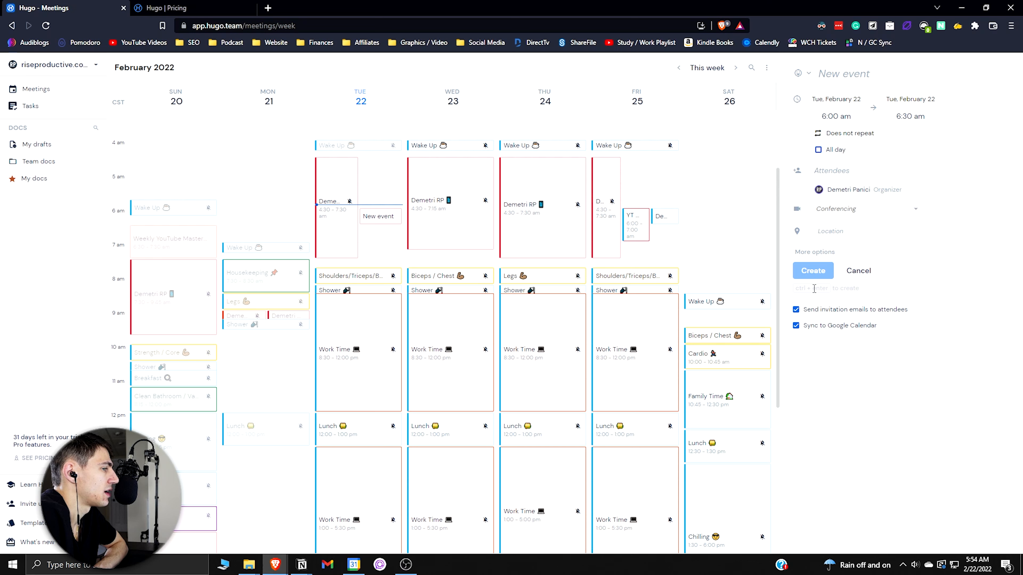
click(845, 269)
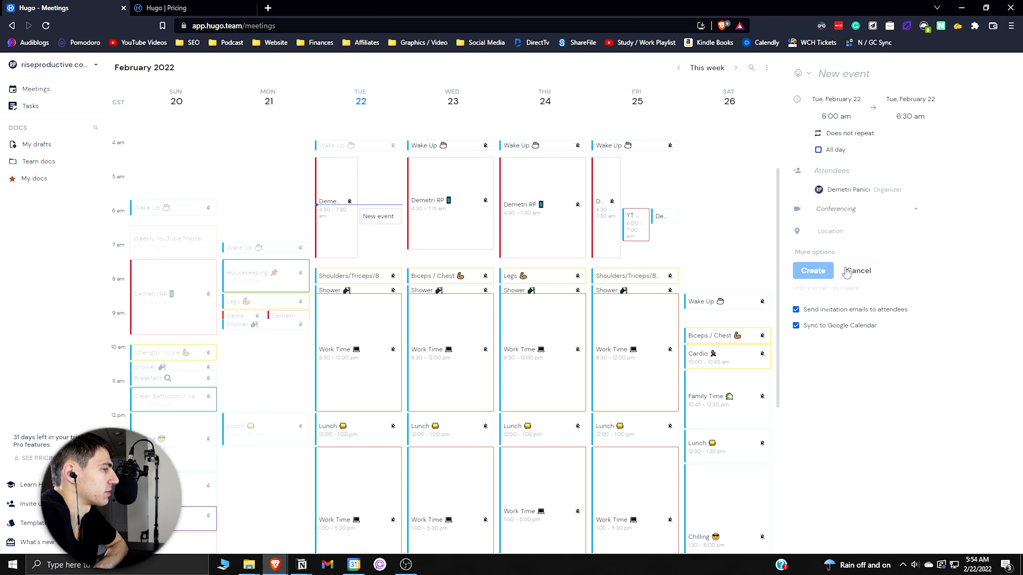
click(157, 67)
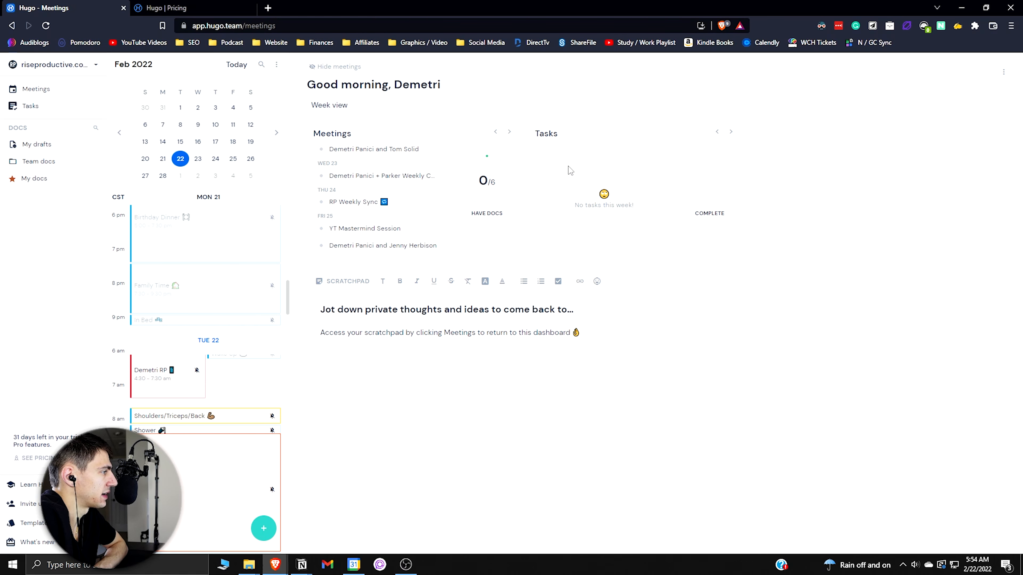
Check the tasks page and return to the meetings dashboard.
click(51, 108)
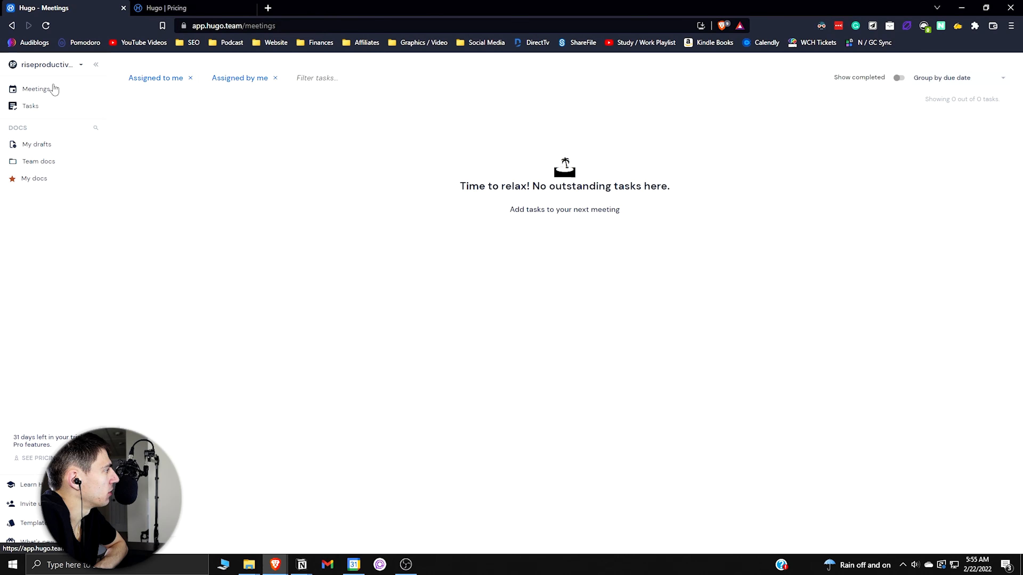
click(53, 89)
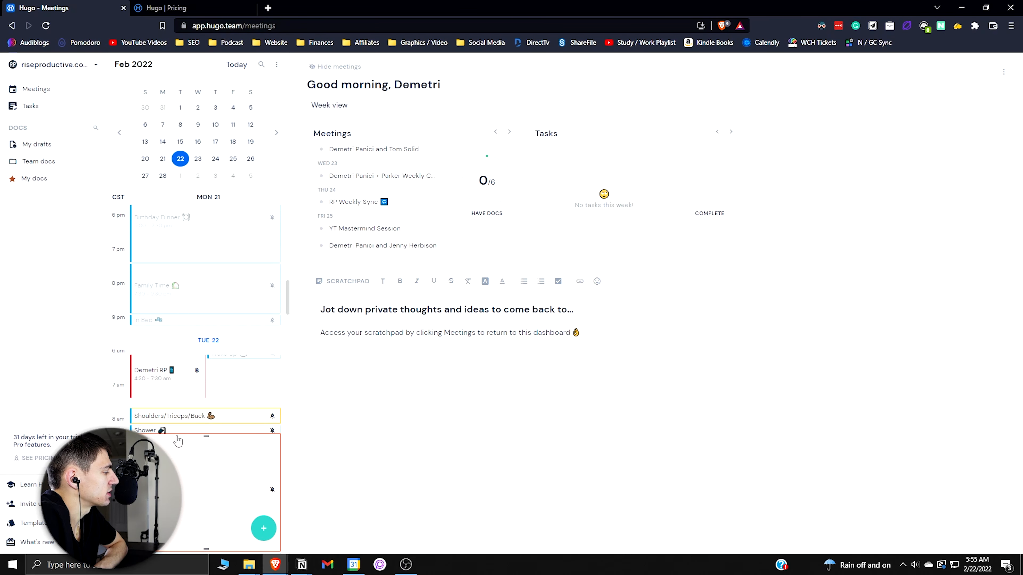
Open the Tuesday, Feb 22, 4:30 am to 7:30 am event's notes and browse the insertable fields and media.
scroll(178, 441, up, 1)
click(160, 433)
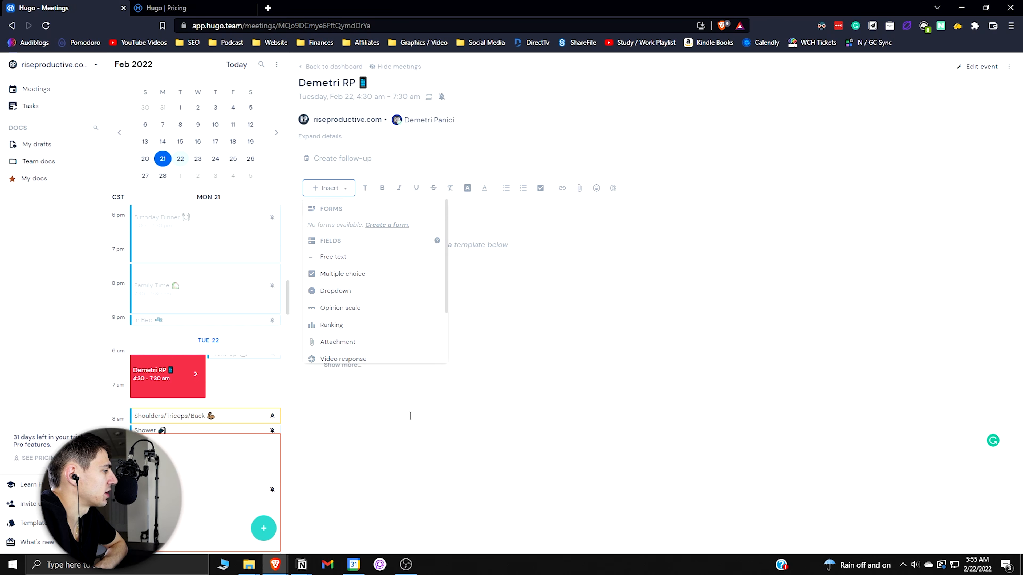
scroll(443, 329, down, 2)
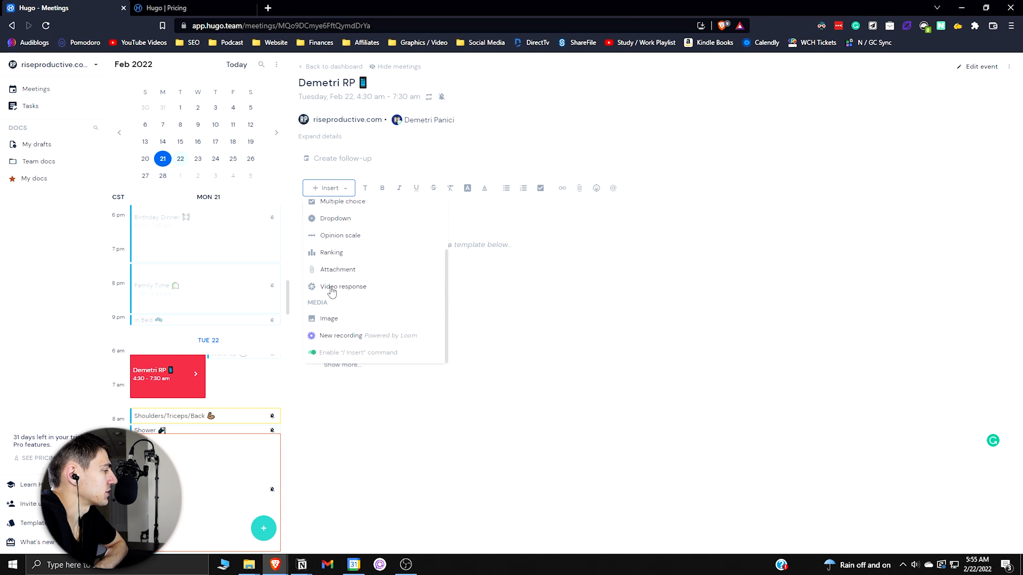
click(343, 337)
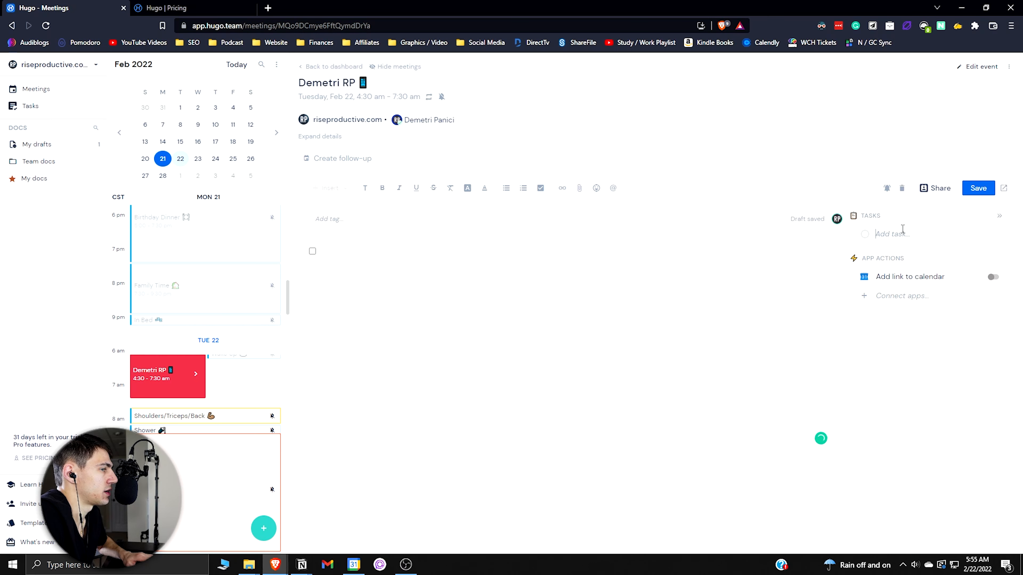
Add the task "record videos" to the meeting, assign it to the organizer, and make it due in 1 hour.
text(record videos)
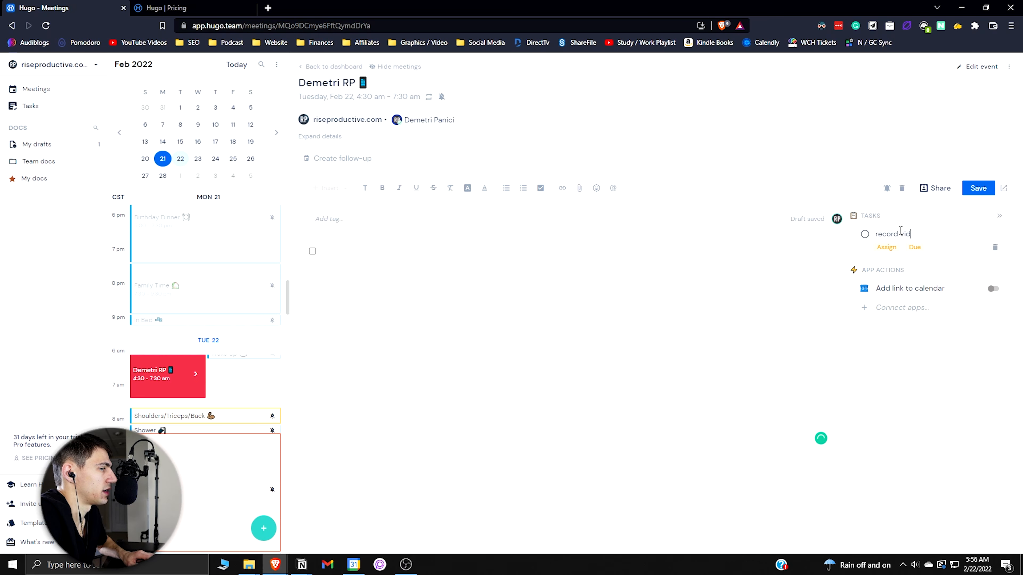
click(886, 246)
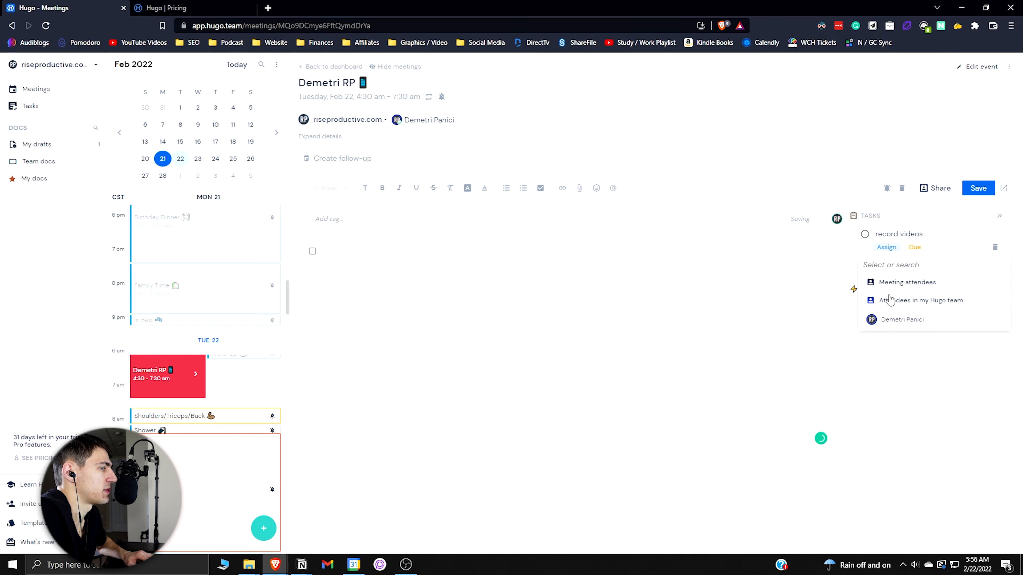
click(898, 321)
click(898, 253)
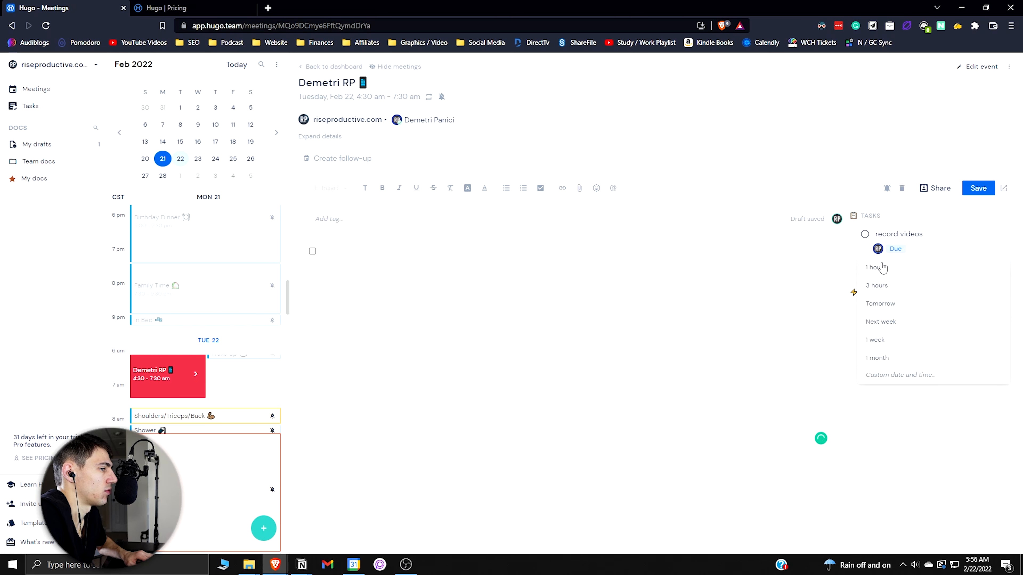
click(874, 267)
click(921, 250)
click(826, 270)
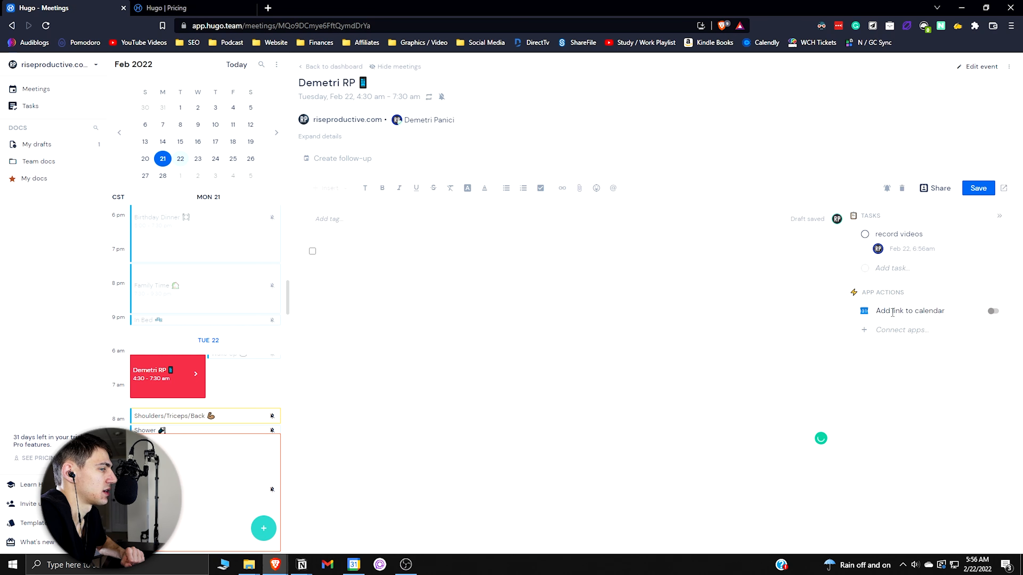
Add the task "edit videos" to the meeting, assign it to the organizer, make it due tomorrow, and save the notes.
drag(882, 311, 948, 312)
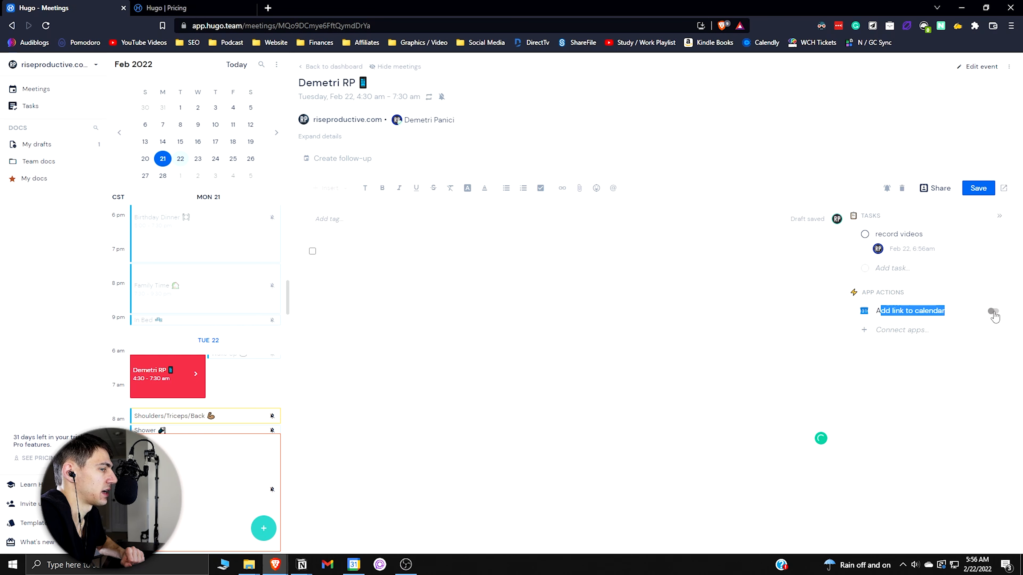
click(891, 267)
text(edit videos)
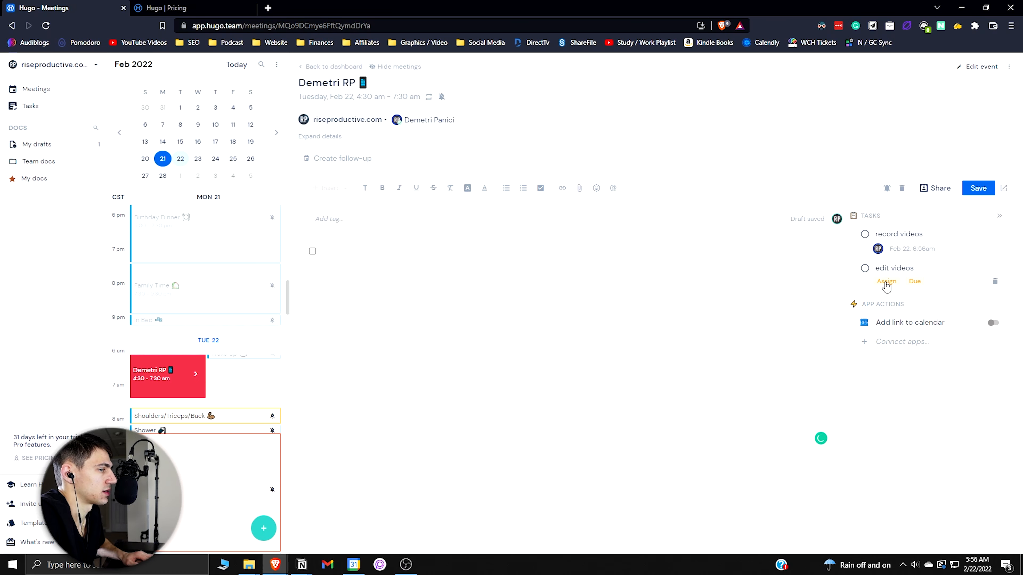
click(888, 282)
click(902, 353)
click(897, 283)
click(878, 337)
click(978, 189)
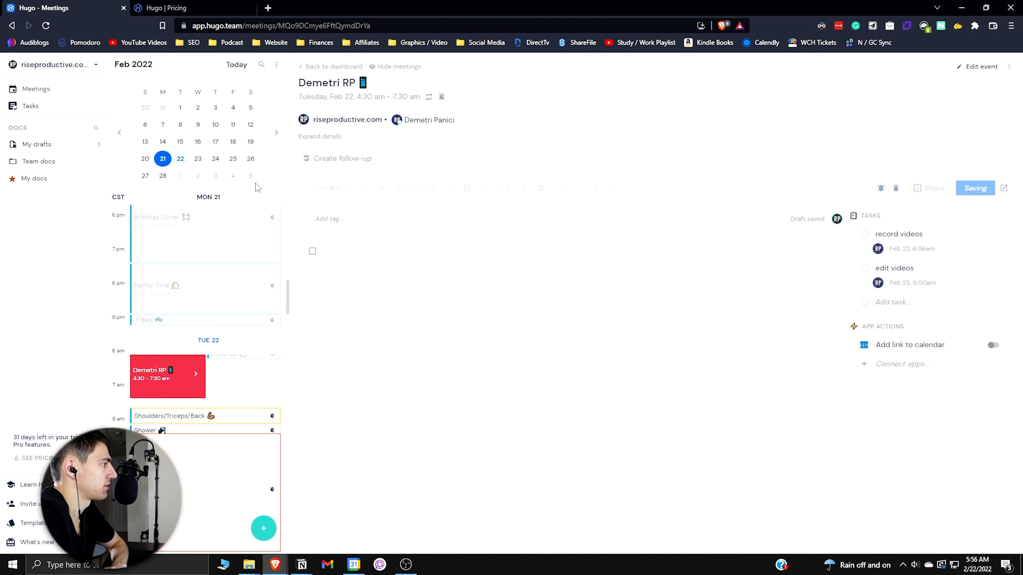
Review the saved doc's share link and team access settings, and return to the dashboard.
click(966, 190)
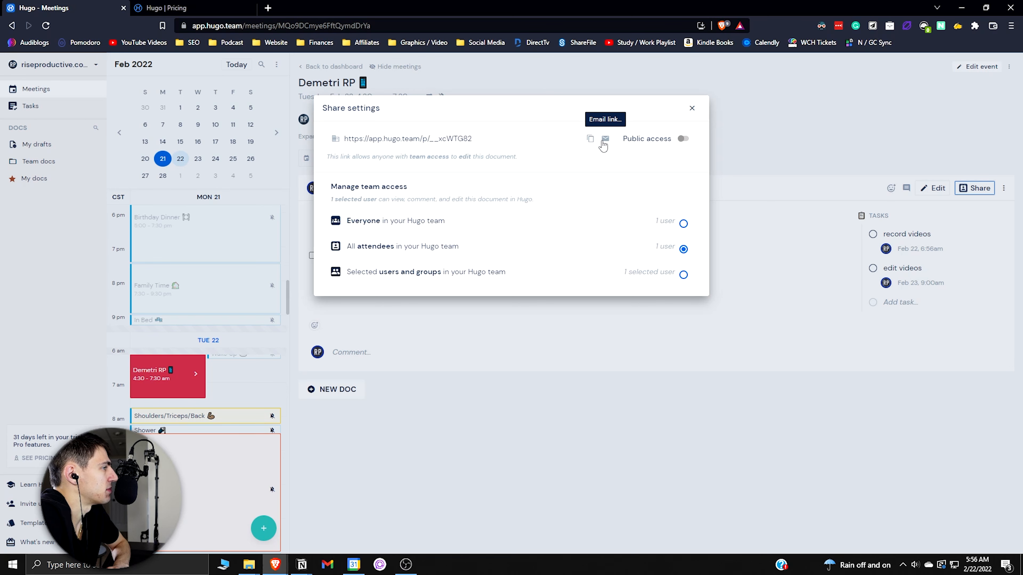
click(691, 107)
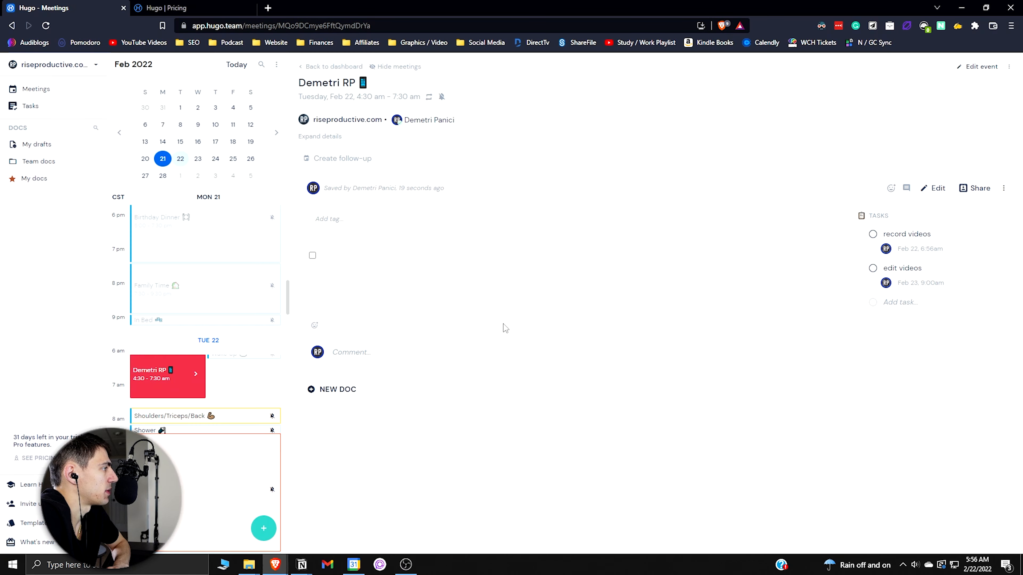
click(324, 70)
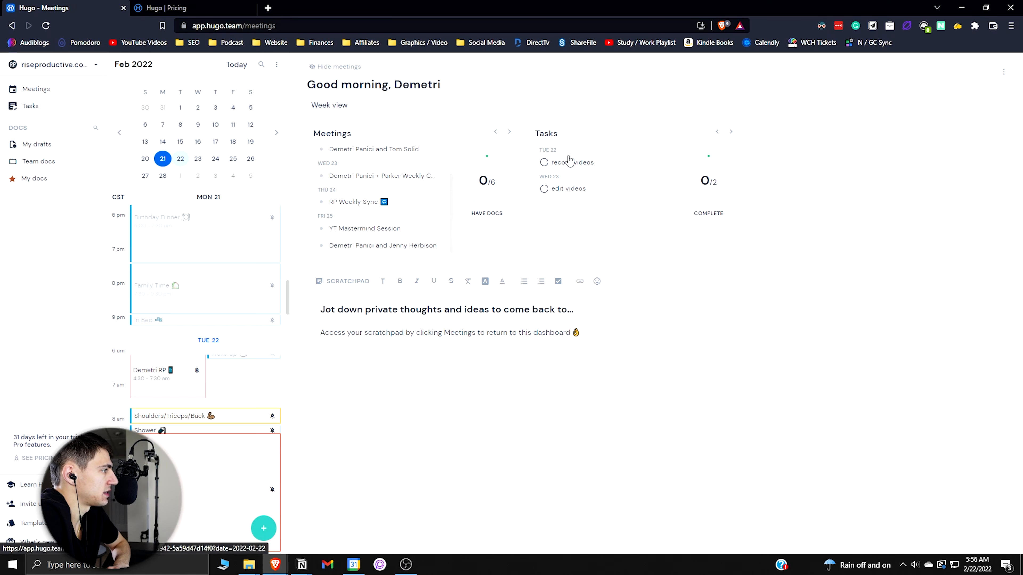
Open the tasks page and compare the task list grouped by meeting and grouped by due date.
click(49, 106)
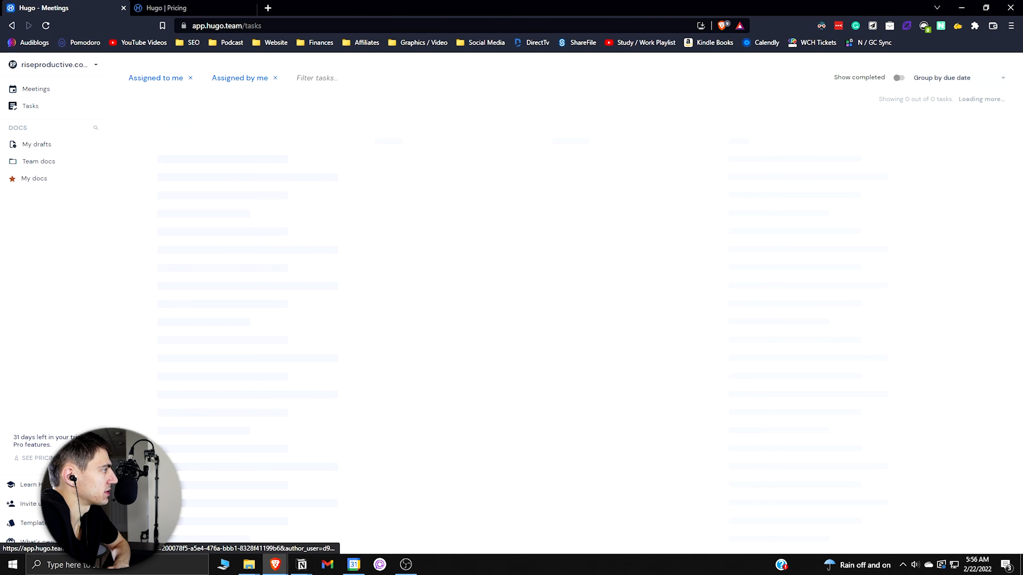
click(977, 80)
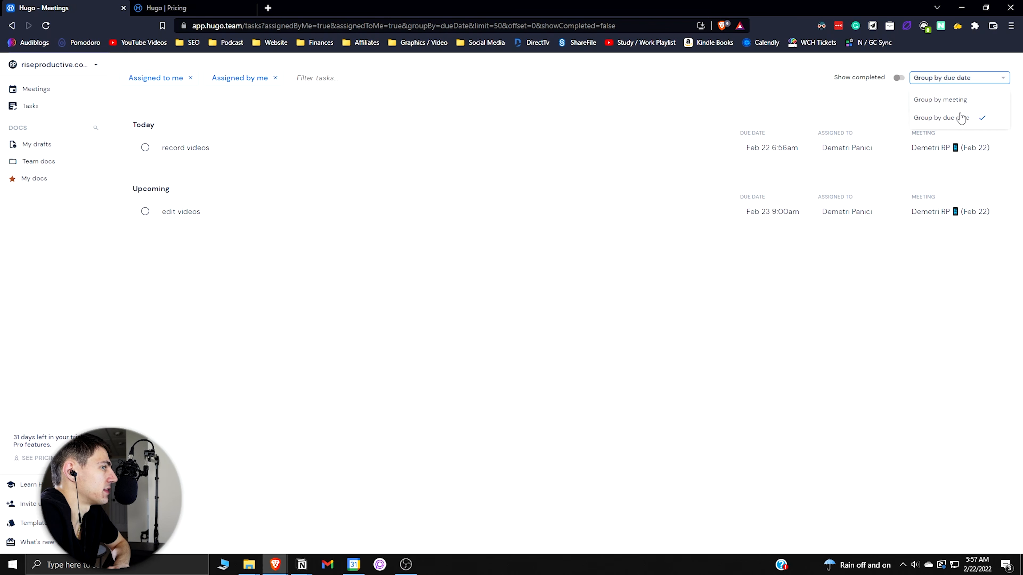
click(497, 313)
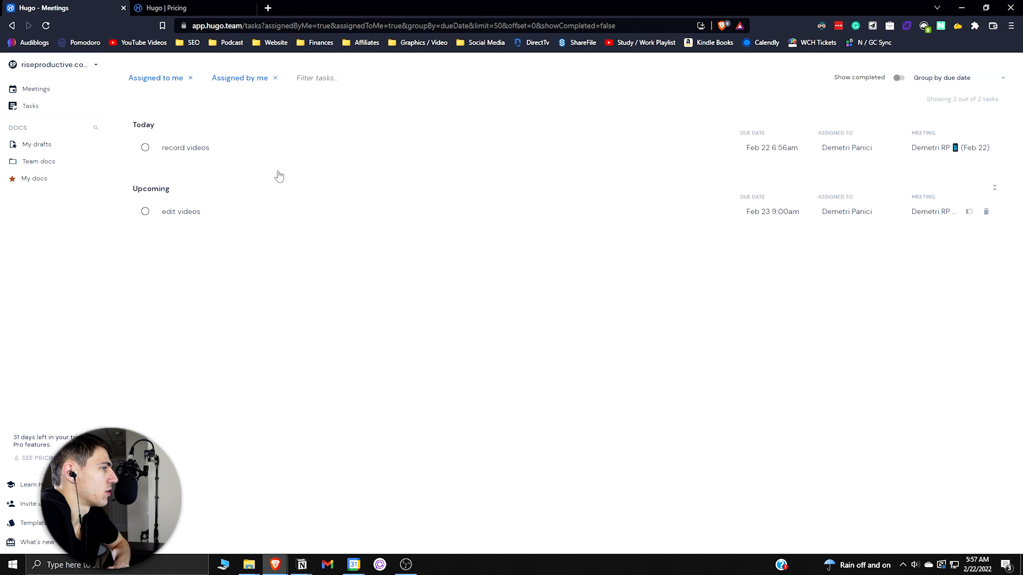
click(939, 78)
click(938, 99)
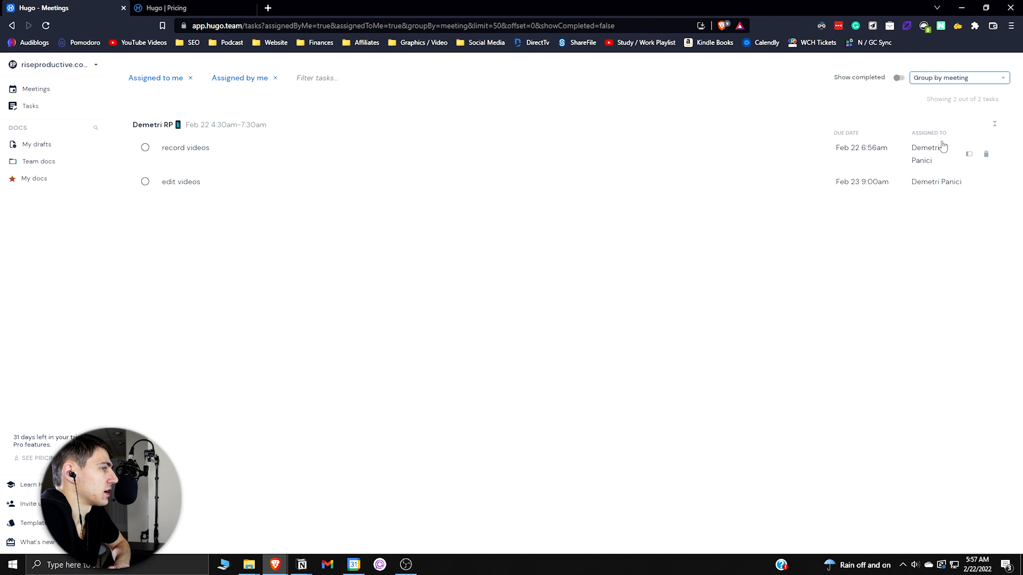
click(941, 79)
click(943, 120)
Mark the "record videos" task as complete, show completed tasks, and reopen that task.
click(897, 78)
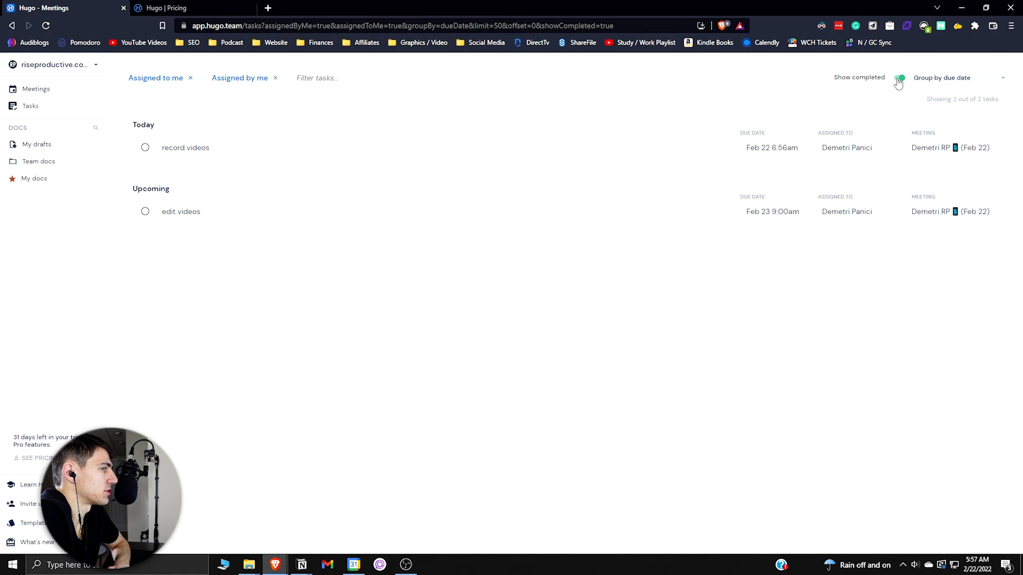
click(899, 79)
click(145, 148)
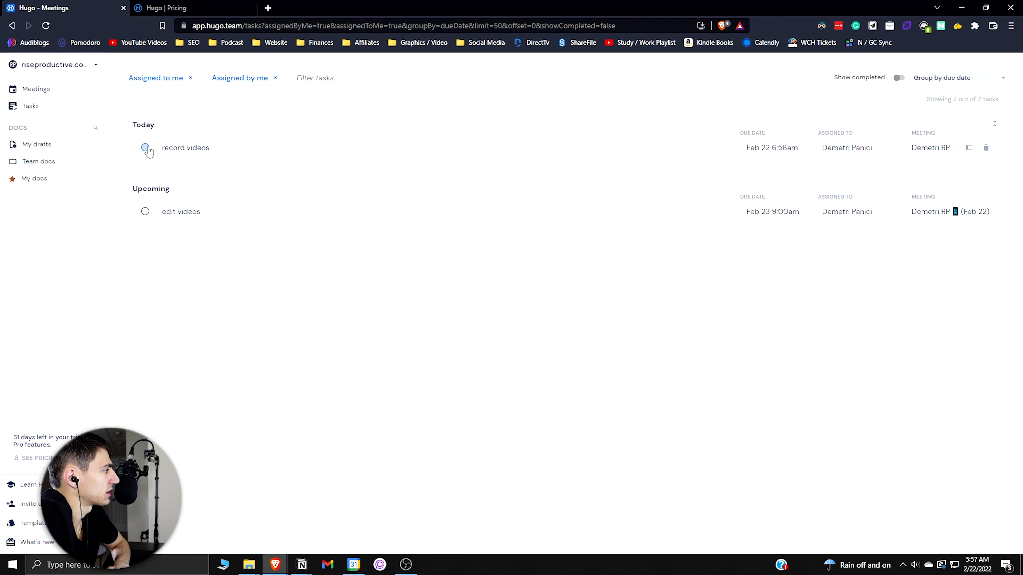
click(897, 79)
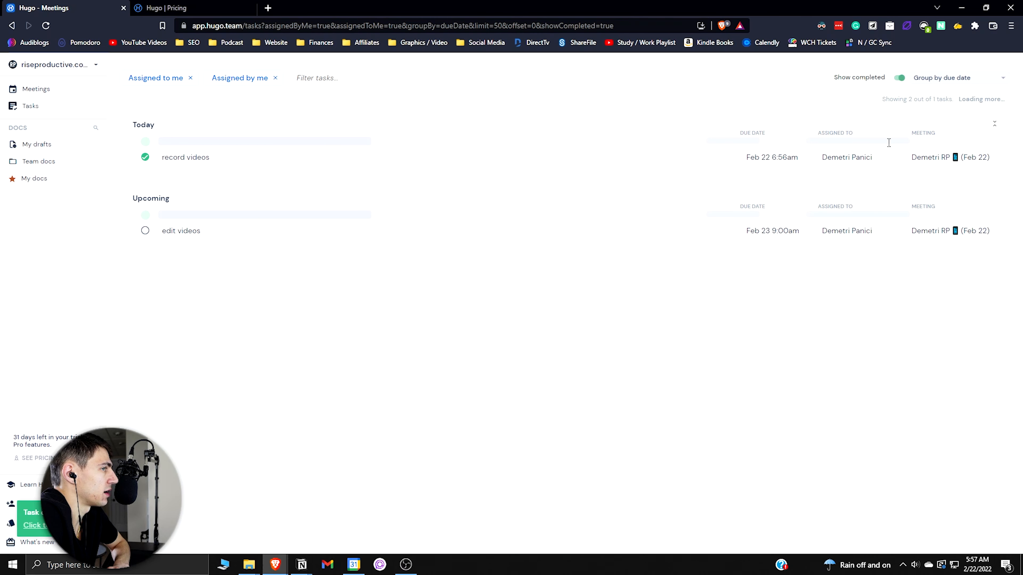
click(145, 148)
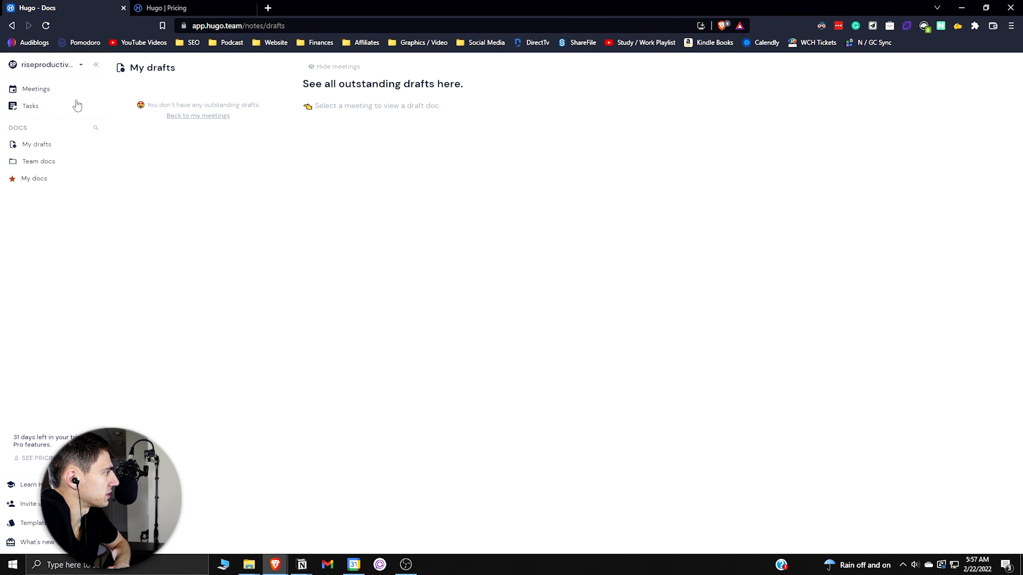
Open the Tuesday, Feb 22, 4:30 am to 7:30 am meeting's notes and start a new doc from the 1:1 Manager Weekly template.
click(72, 90)
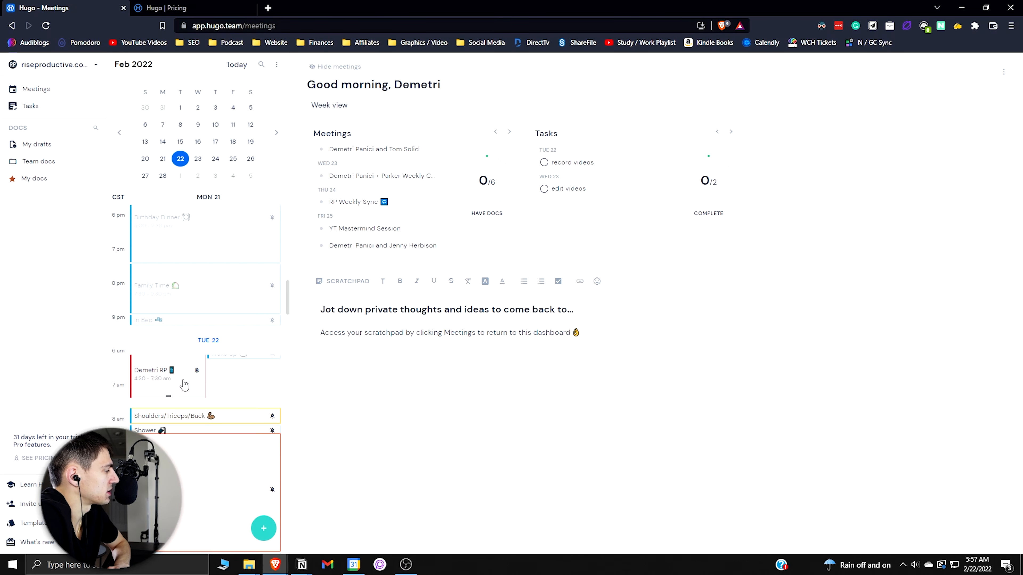
click(175, 374)
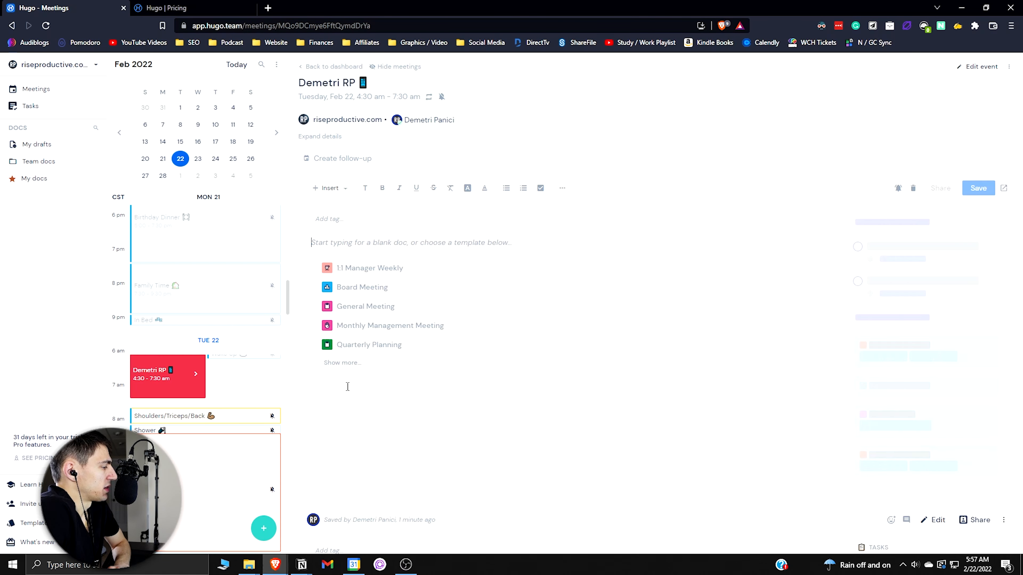
scroll(501, 291, down, 3)
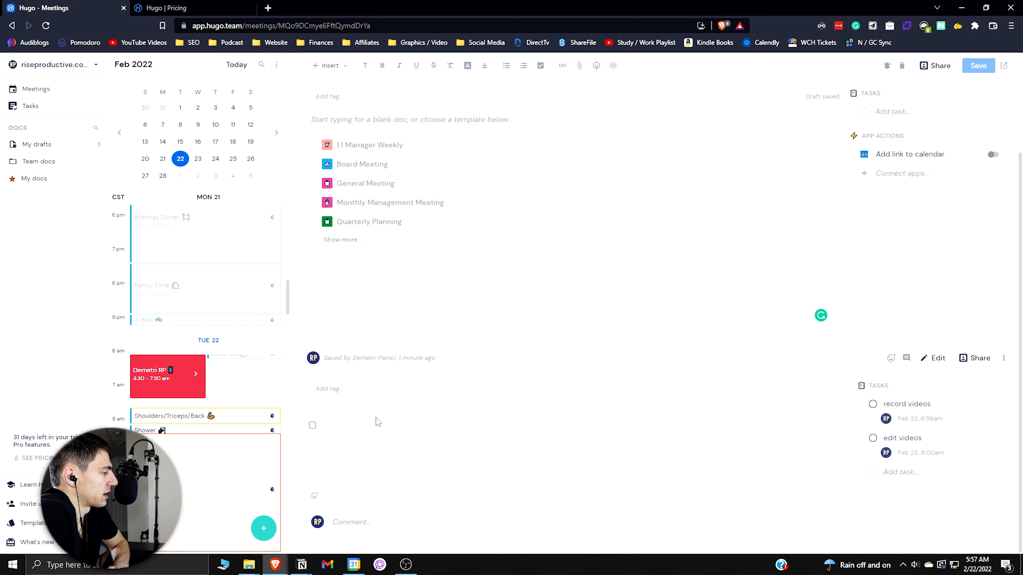
scroll(401, 399, up, 3)
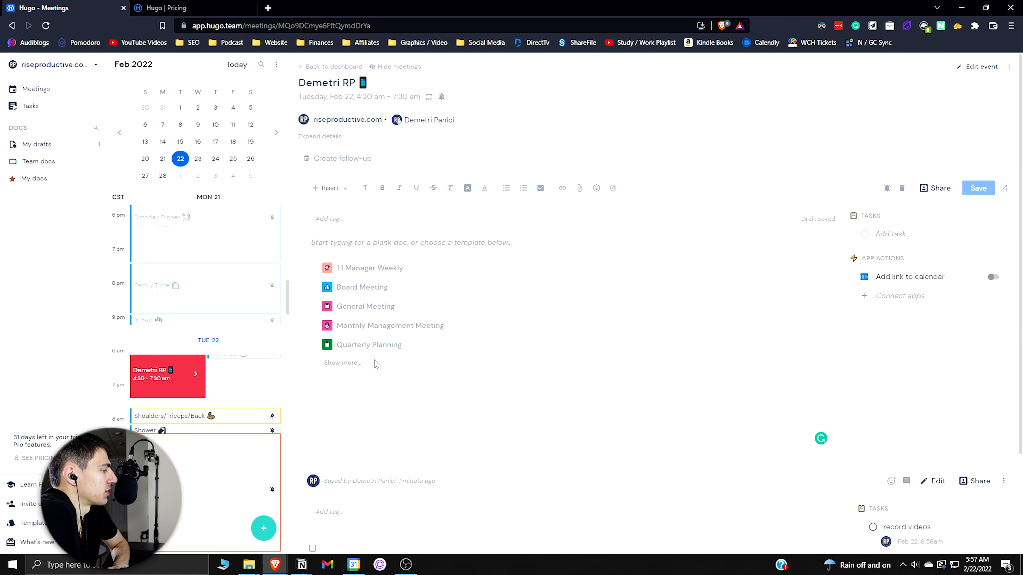
click(352, 362)
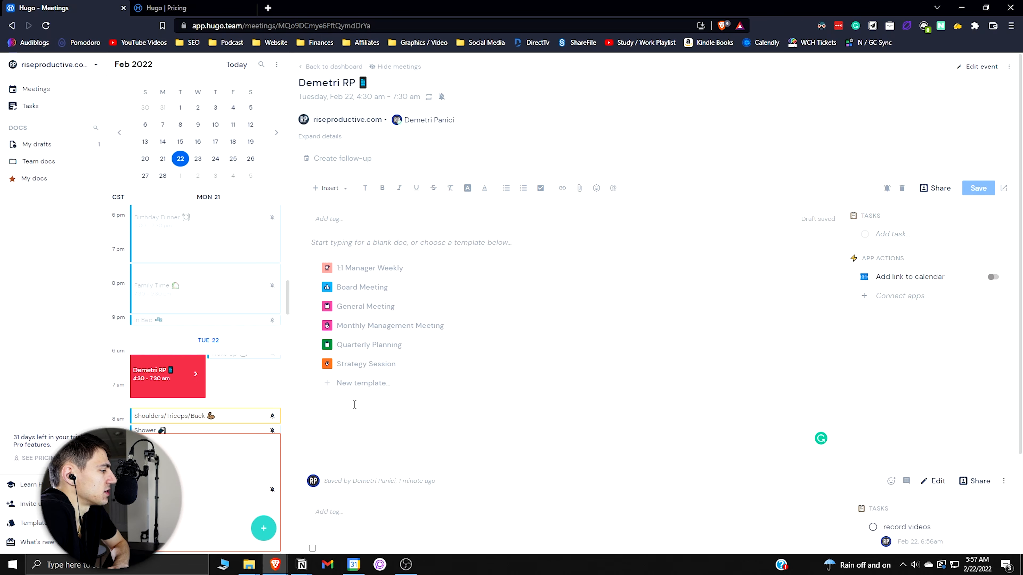
click(358, 387)
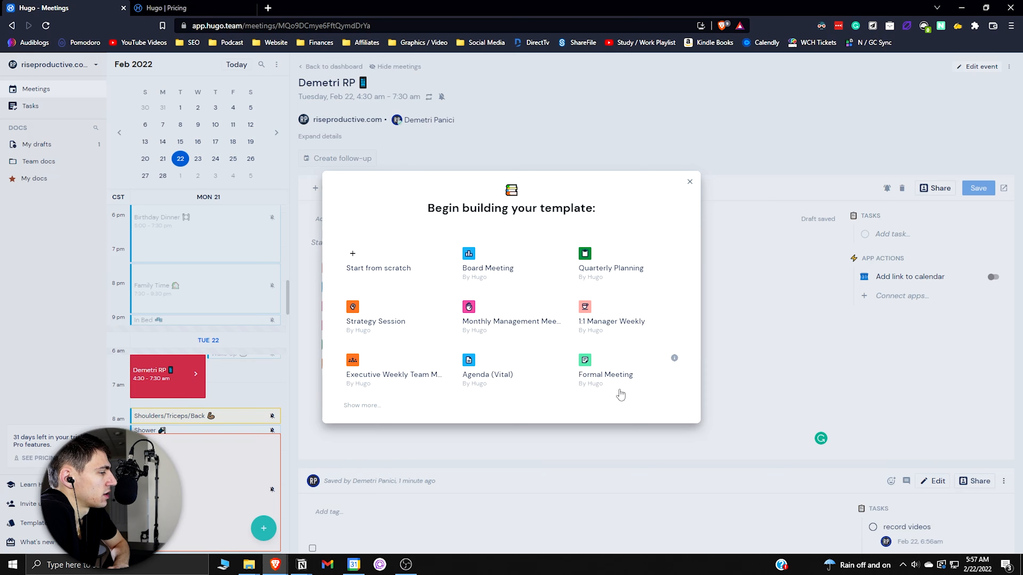
click(631, 316)
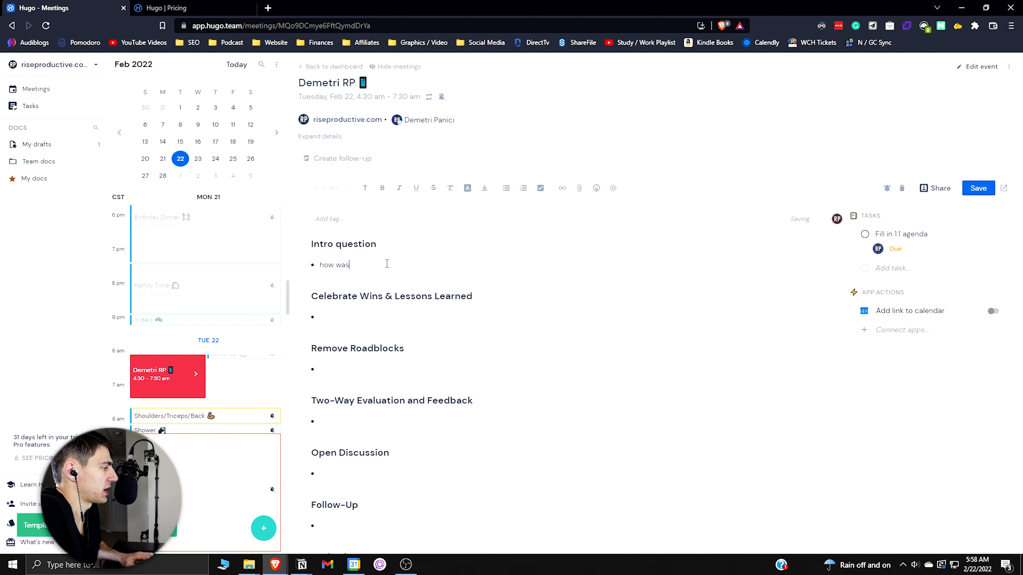
Enter "how was your week?" as intro question, "I learned I can record and edit a lot in a week" under wins, and "Sleep less" under roadblocks.
text(your week?)
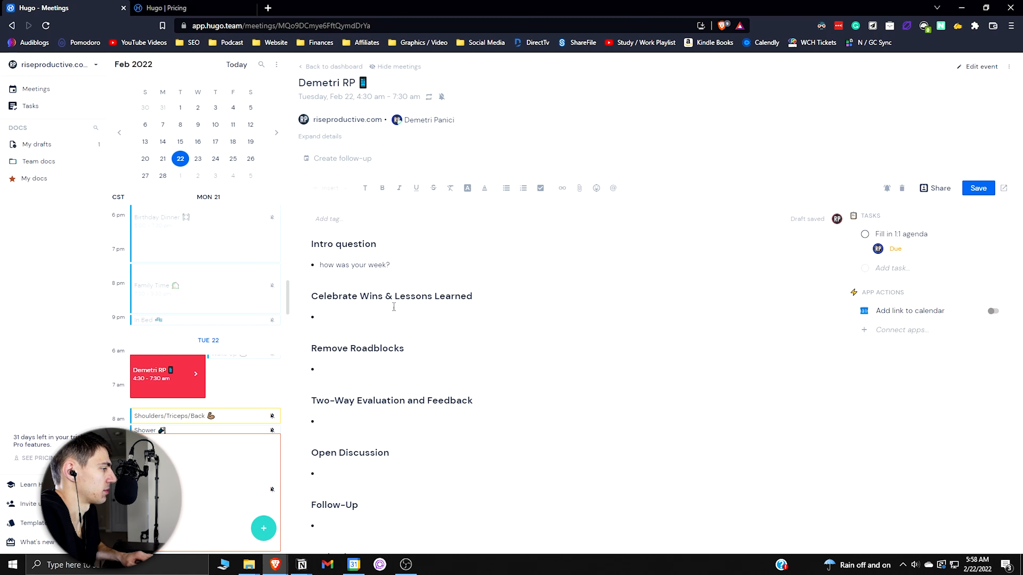
text(I)
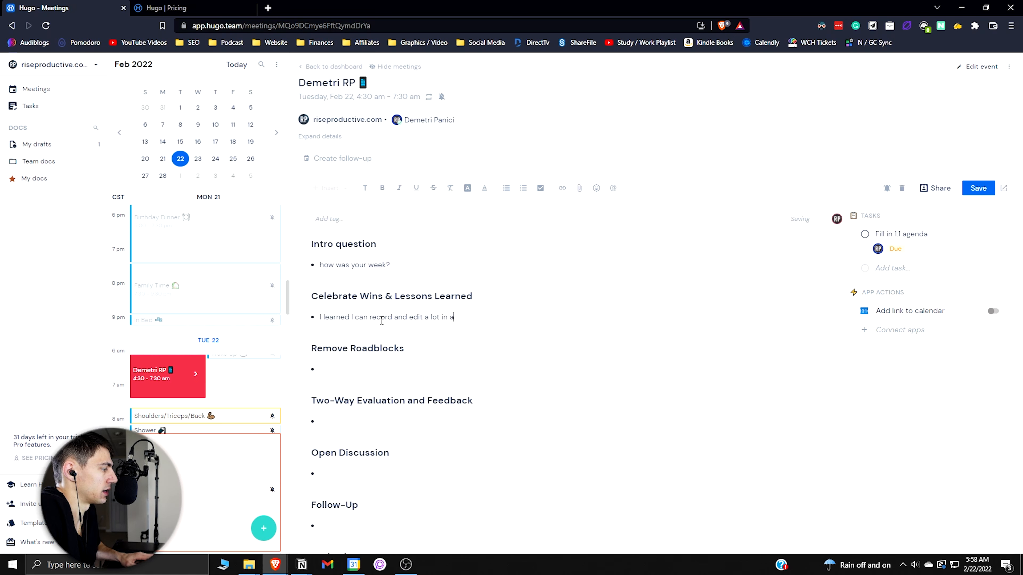
text(Sleep less)
Enter "You are too hard on yourself" under feedback and the action item "suck less", and try to save the doc.
scroll(387, 365, down, 1)
click(367, 364)
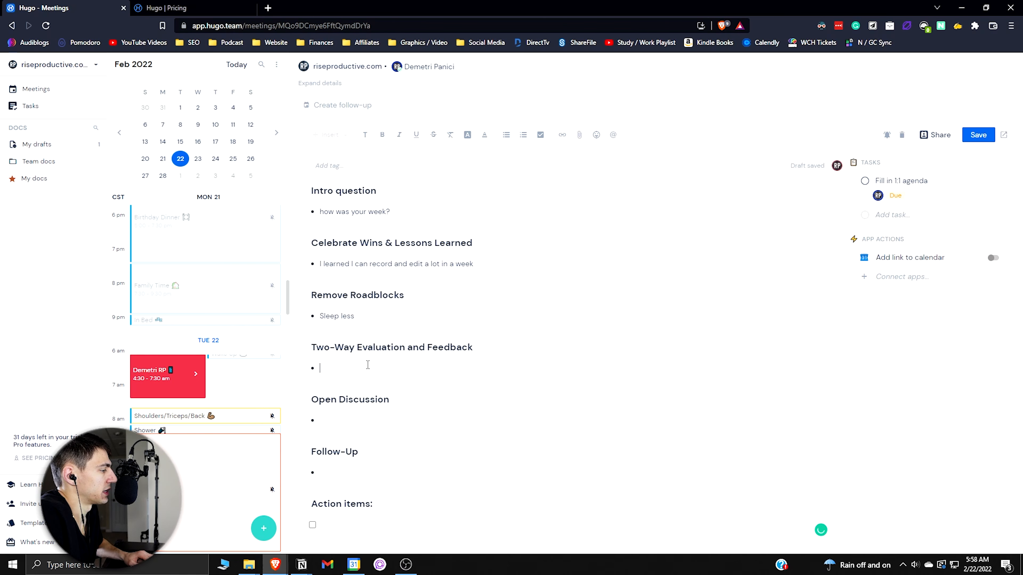
text(You are too hard on yourself)
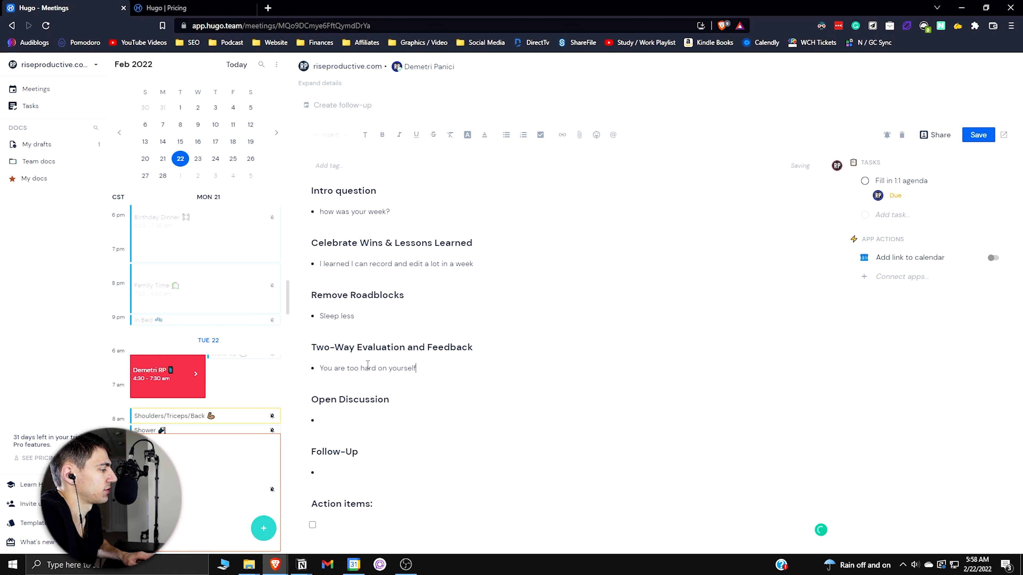
scroll(368, 365, down, 1)
click(343, 468)
text(suck less)
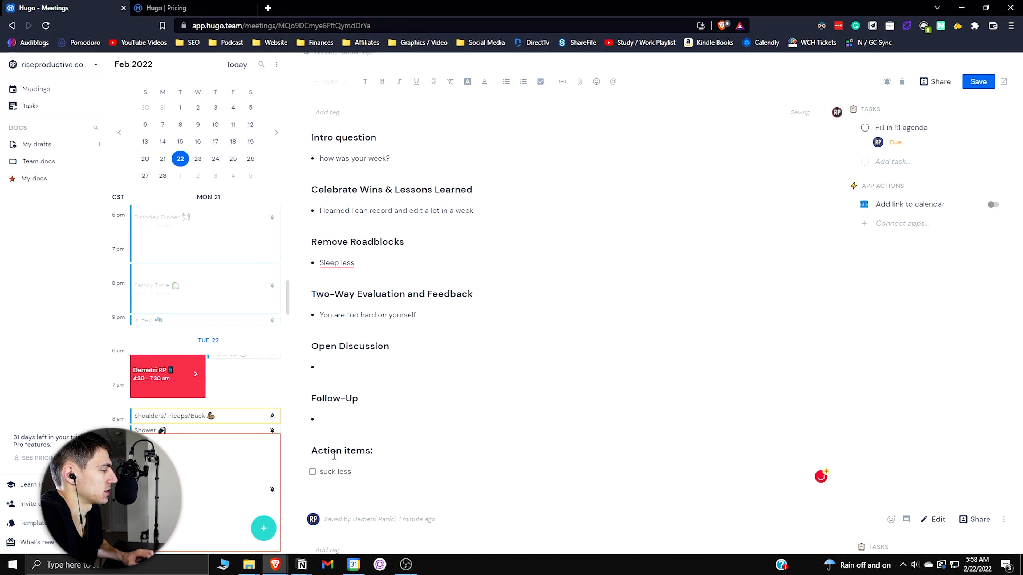
scroll(523, 192, up, 2)
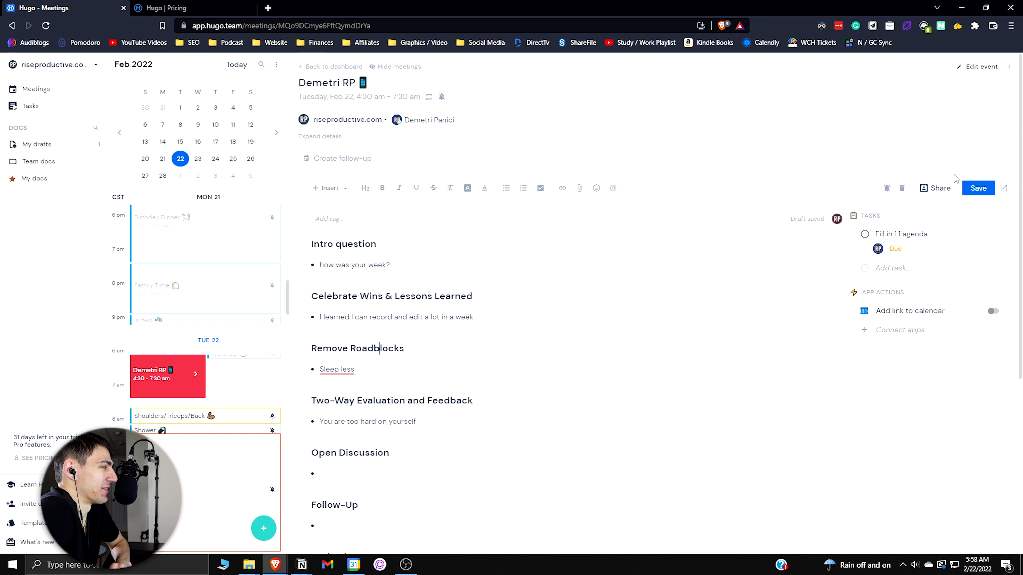
click(975, 194)
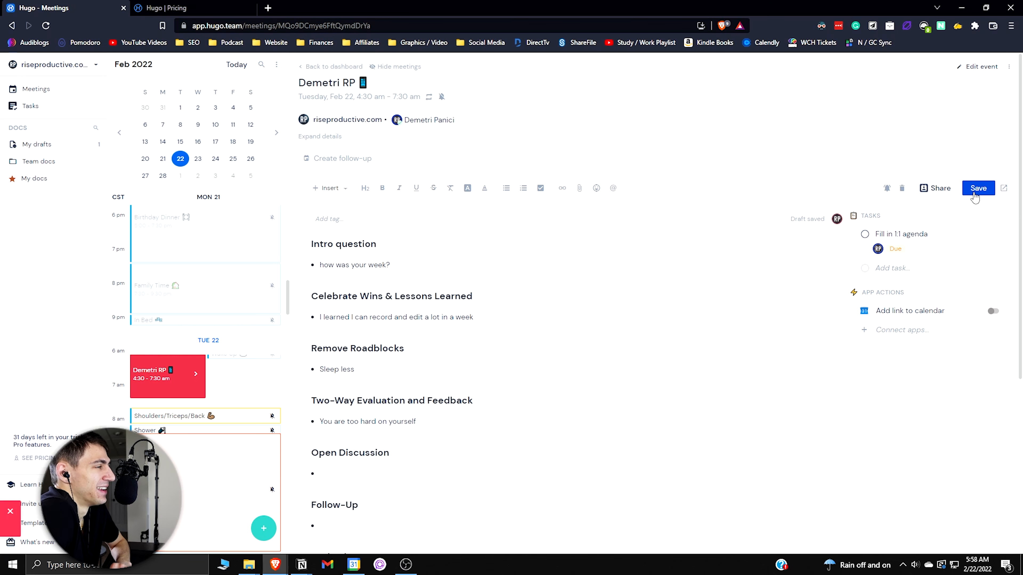
Open the Feb 22, 4:30 am meeting's doc from the team docs and look over its content.
click(49, 161)
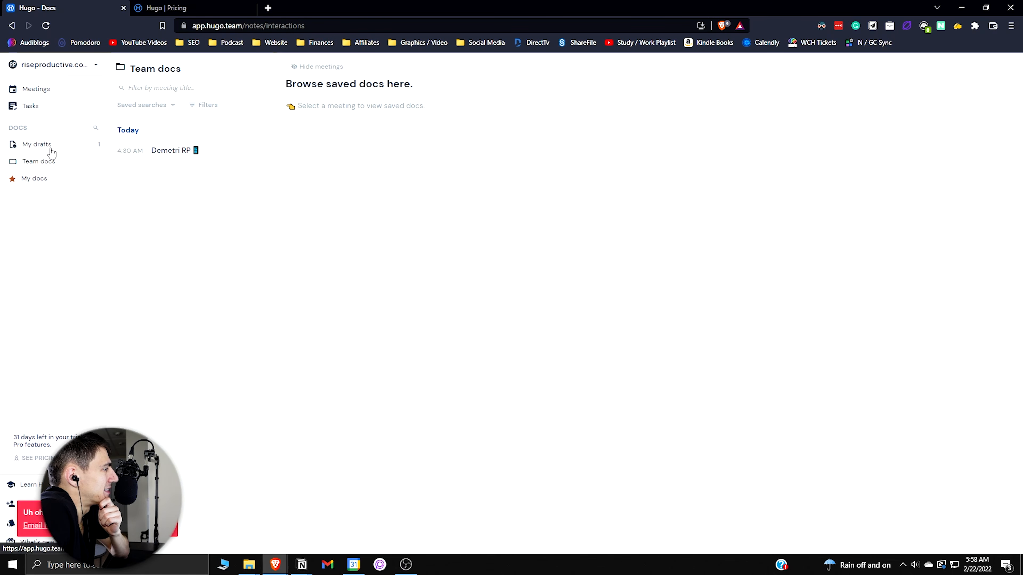
click(165, 158)
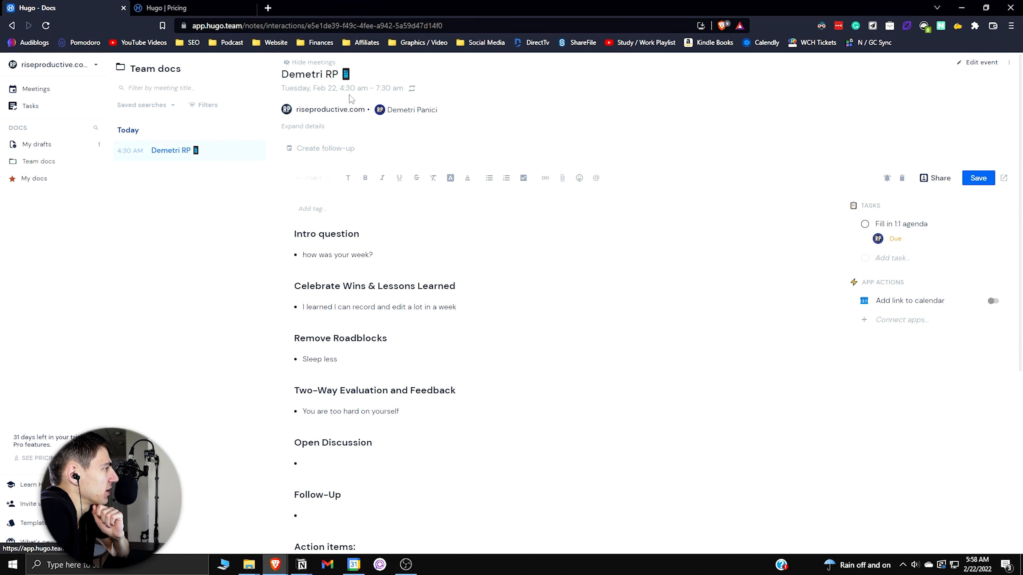
scroll(389, 264, down, 2)
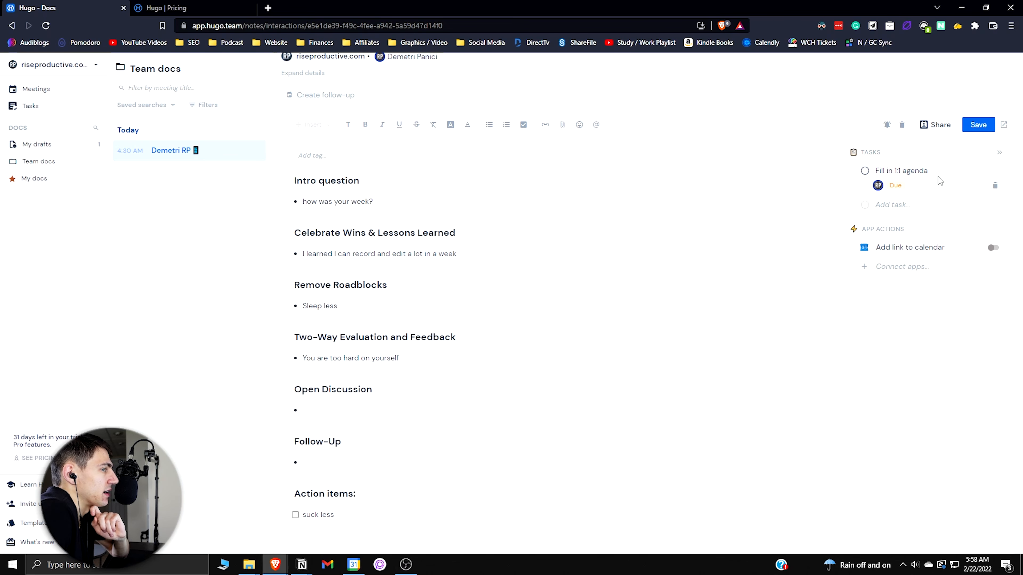
Make the "Fill in 1:1 agenda" task due in 1 hour and try to save the doc.
click(893, 186)
click(841, 195)
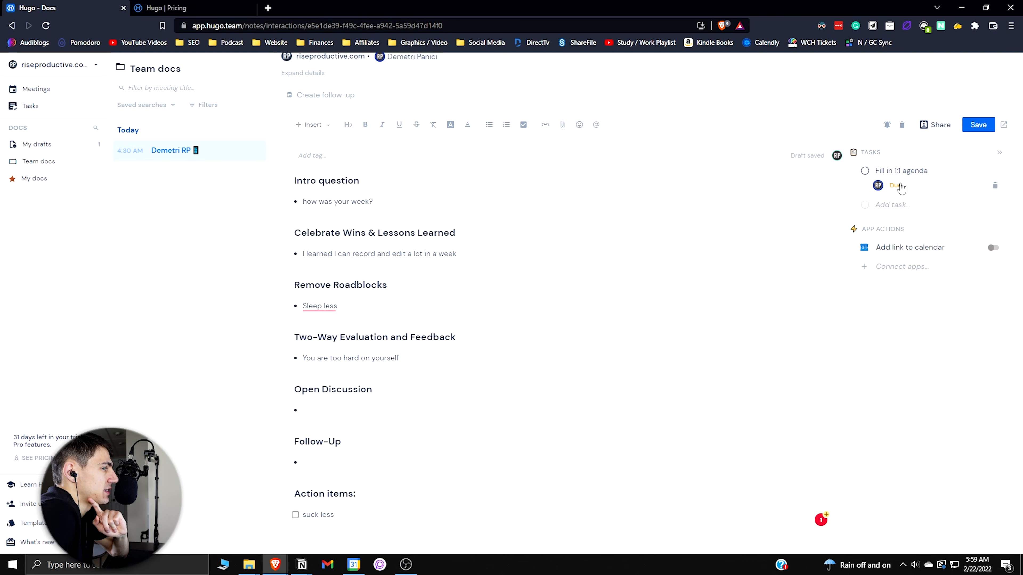
click(900, 186)
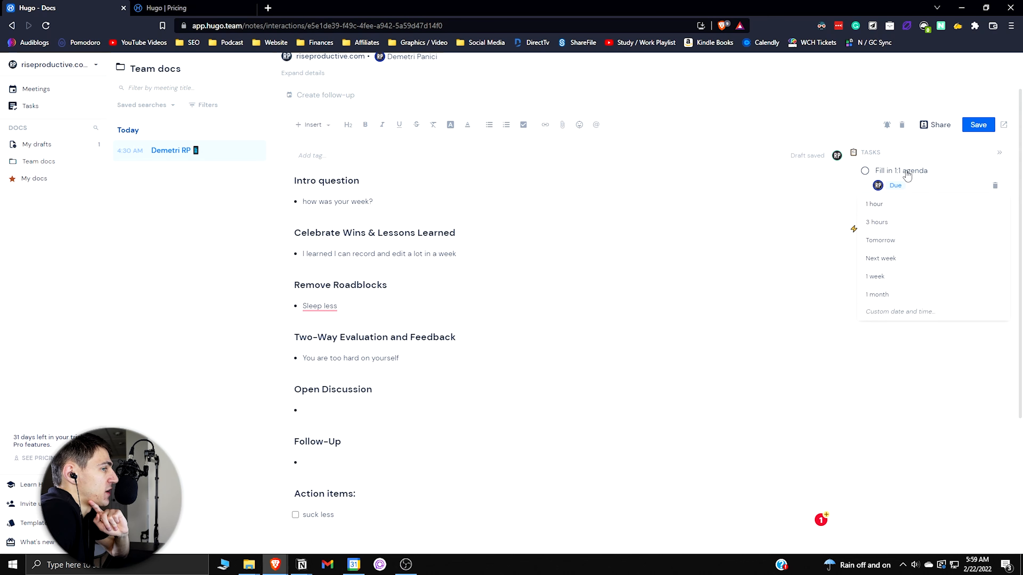
click(886, 203)
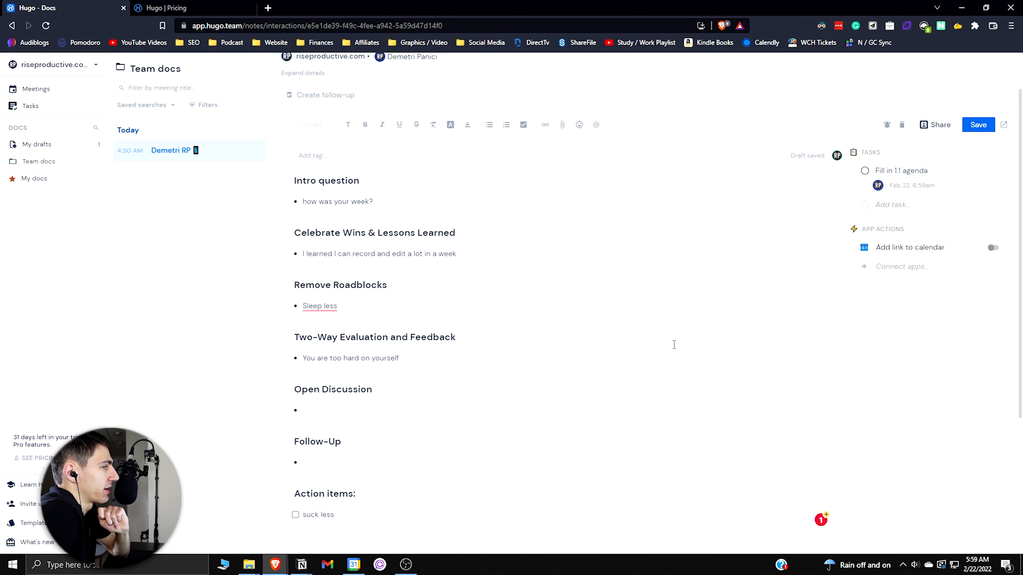
click(987, 127)
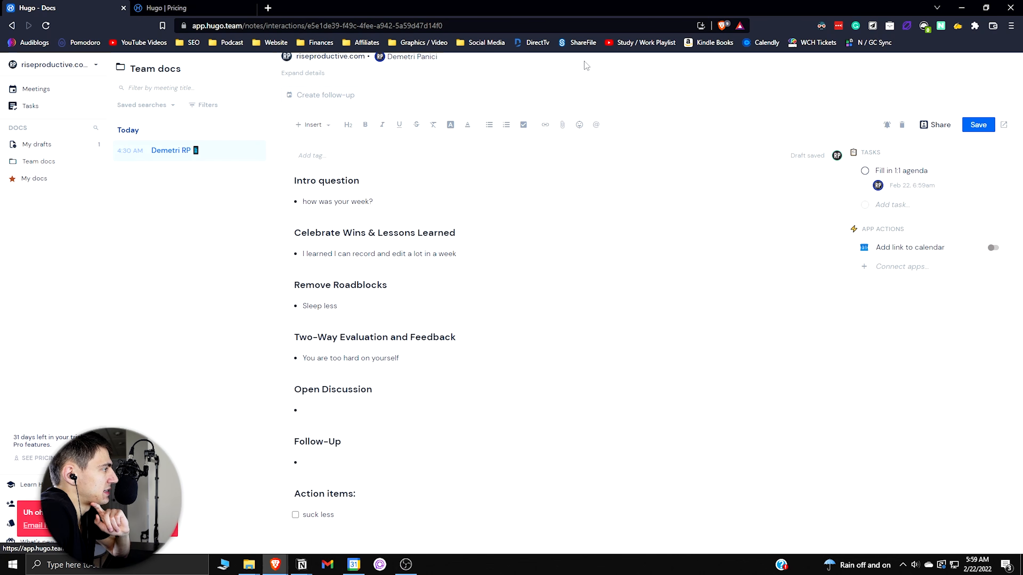
Check the available filters for the team docs and expand the details of the open meeting.
click(205, 108)
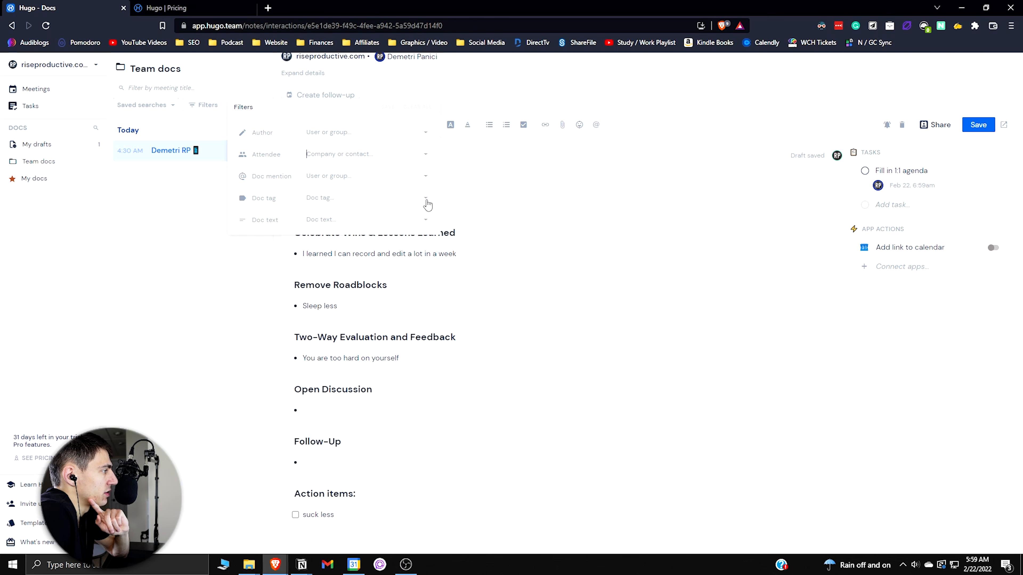
click(643, 199)
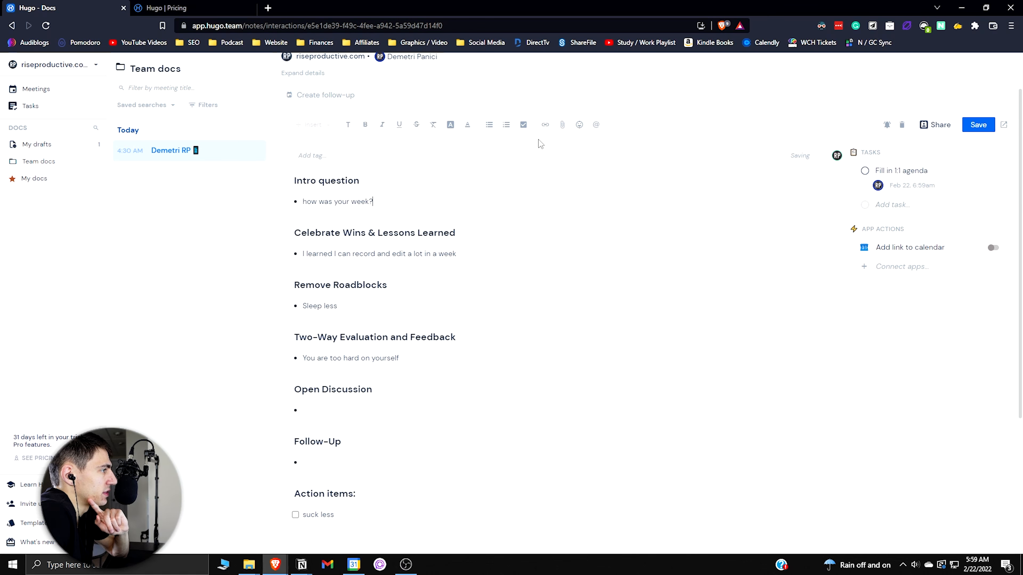
scroll(463, 149, up, 2)
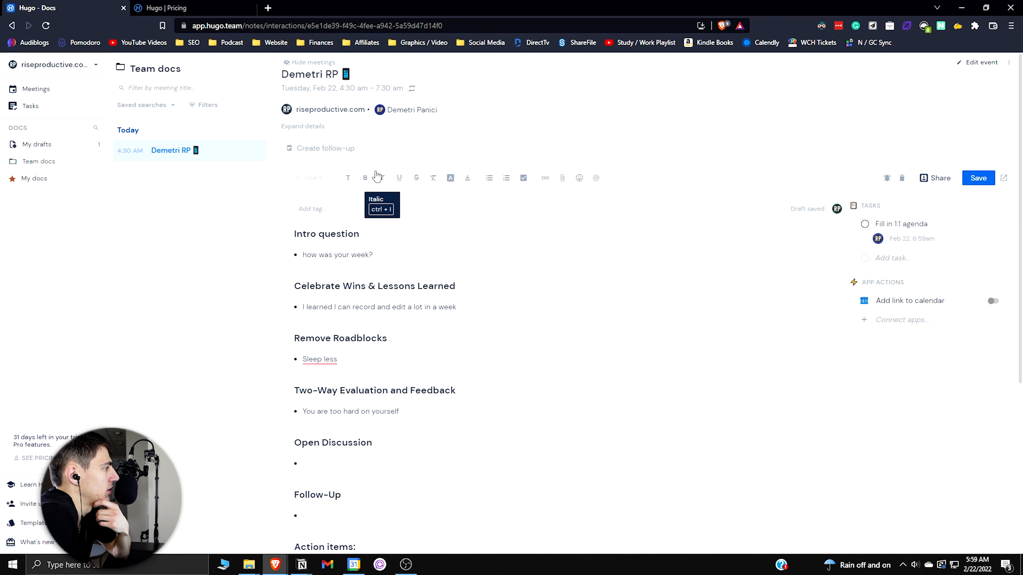
click(303, 126)
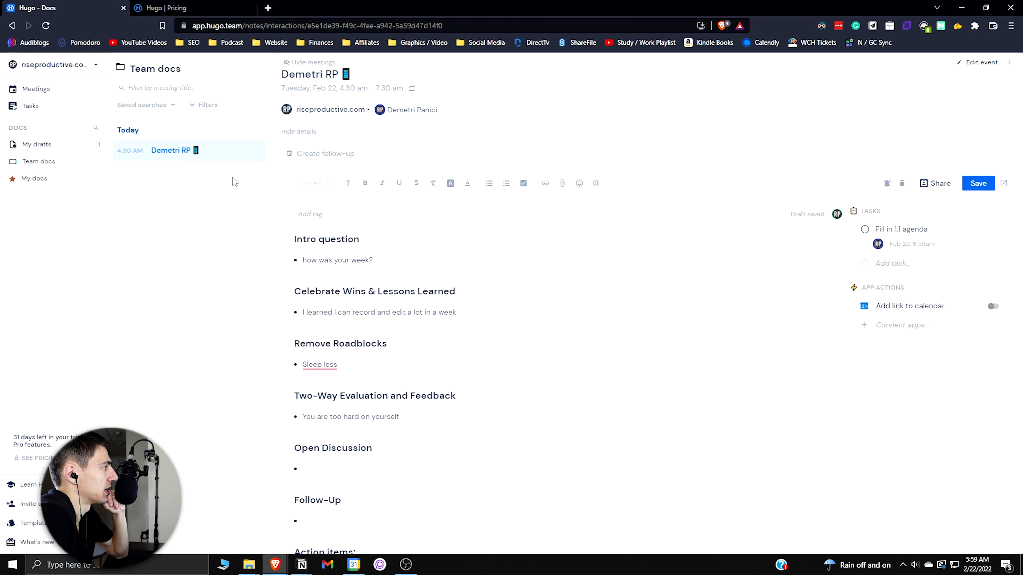
Review the Basic, Pro and Business plans on Hugo's pricing page and return to the meeting doc.
click(181, 6)
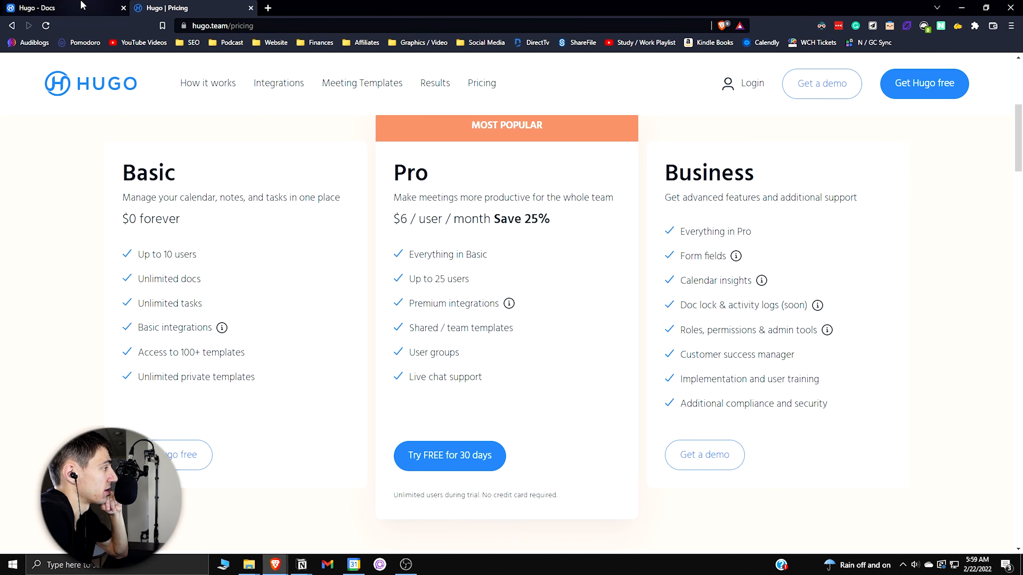
click(61, 8)
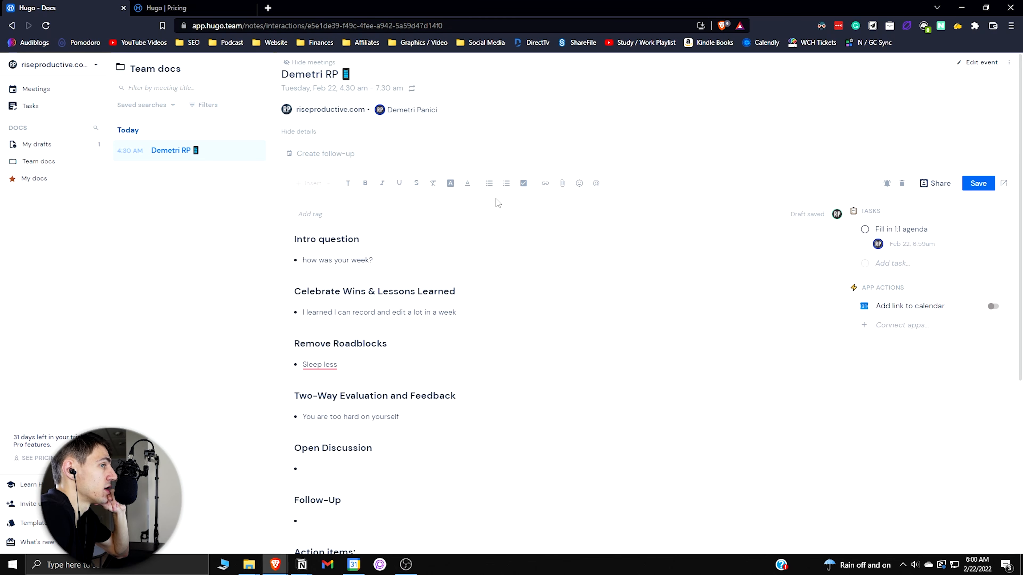
Look over the app integrations available from the meeting doc and install Hugo's Chrome extension from the Chrome Web Store.
scroll(457, 230, down, 2)
scroll(453, 238, up, 2)
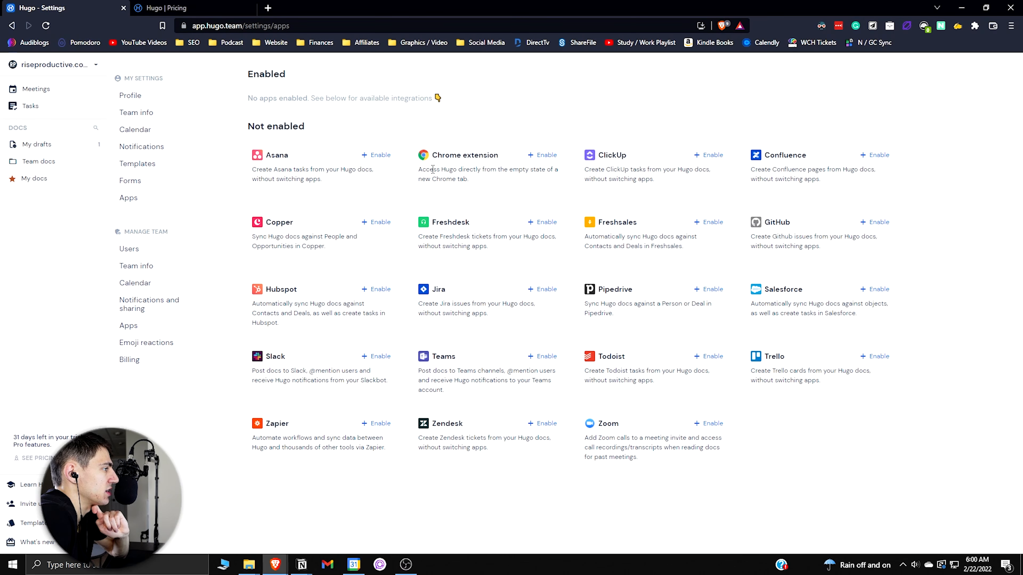
drag(434, 169, 549, 182)
click(492, 173)
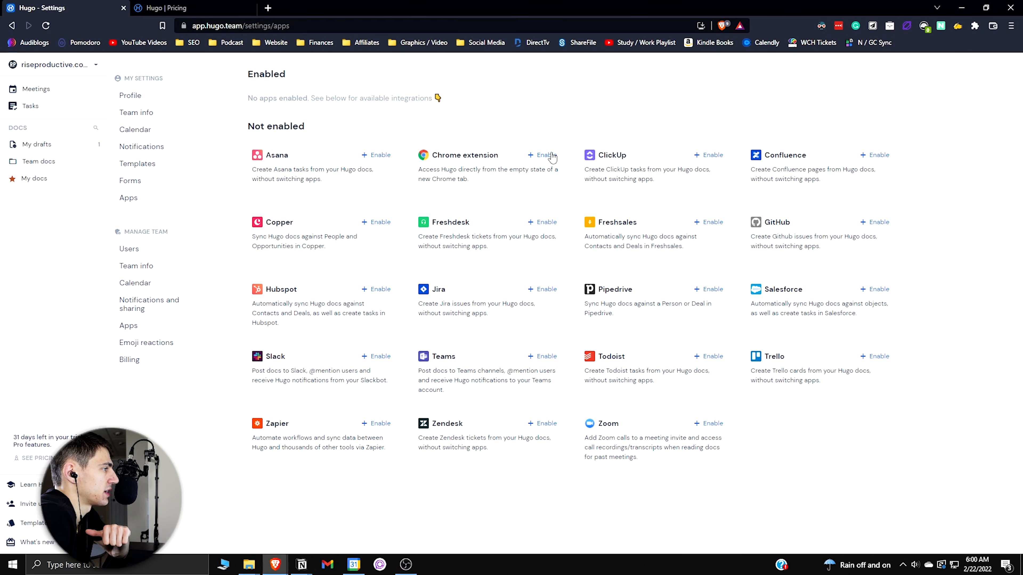
click(547, 155)
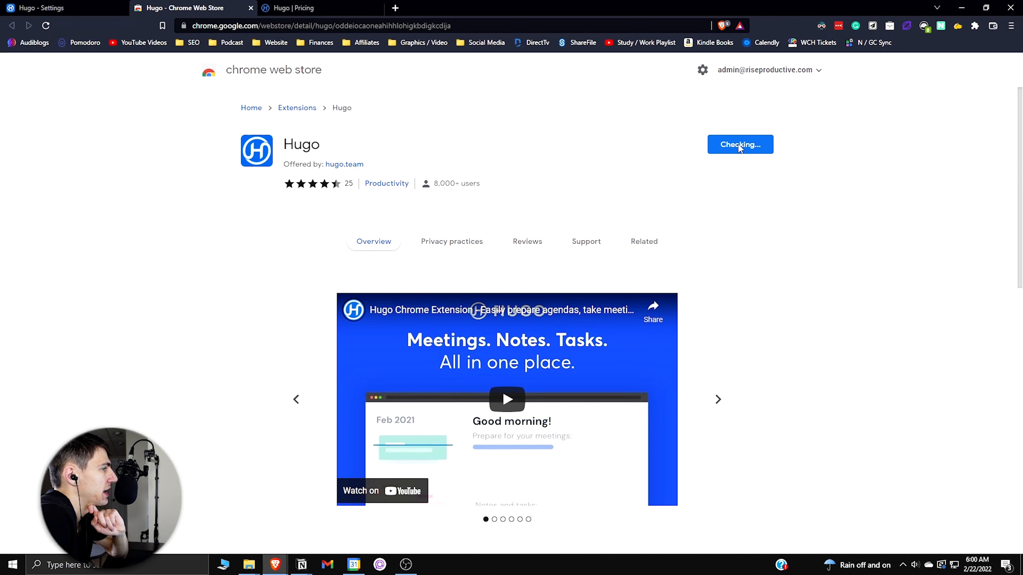
click(534, 149)
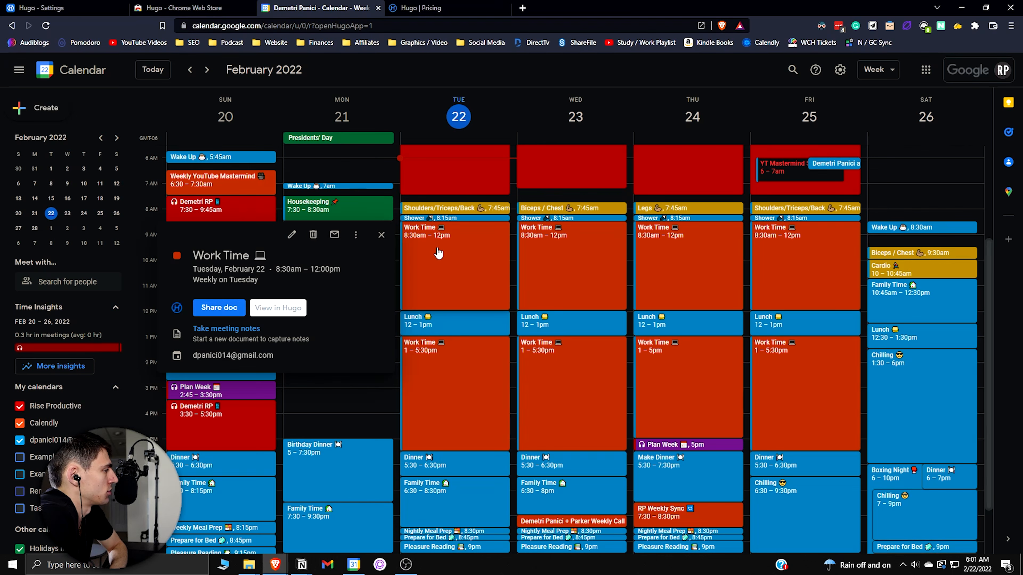
In Google Calendar, inspect the Hugo options on Tuesday, February 22's events and view the 8:30 am Work Time event in Hugo.
click(425, 261)
click(441, 267)
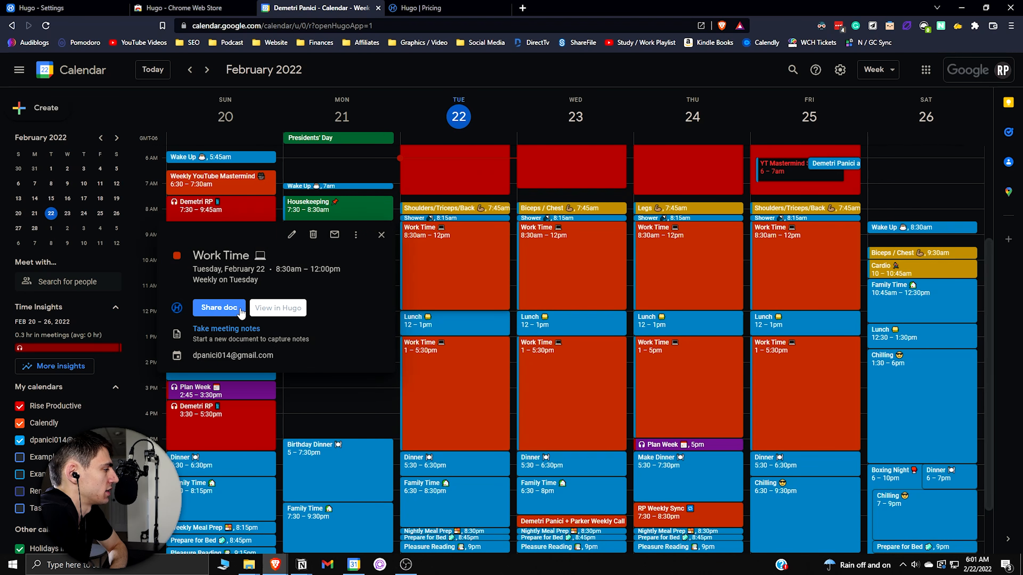
click(490, 187)
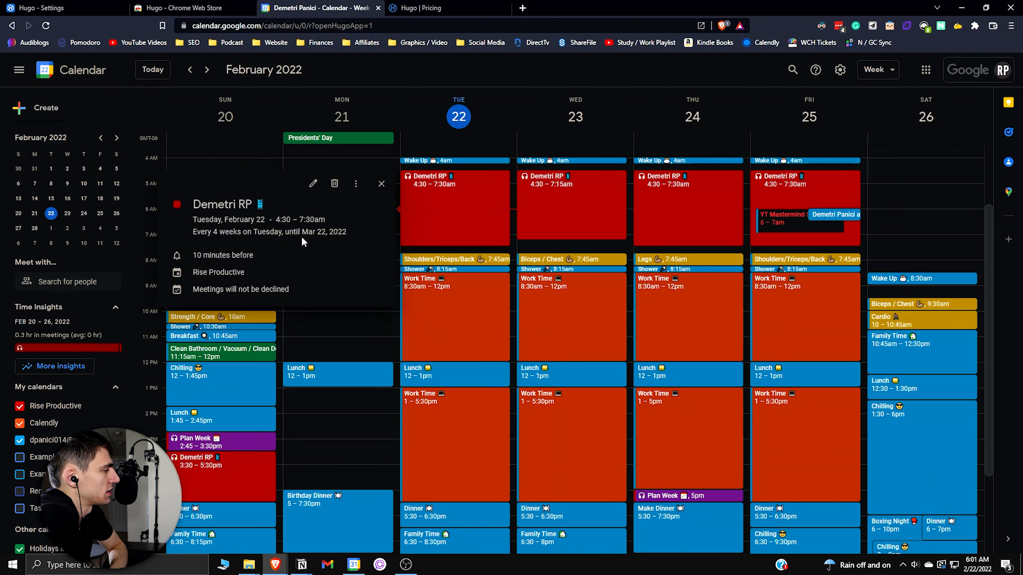
click(381, 184)
click(427, 285)
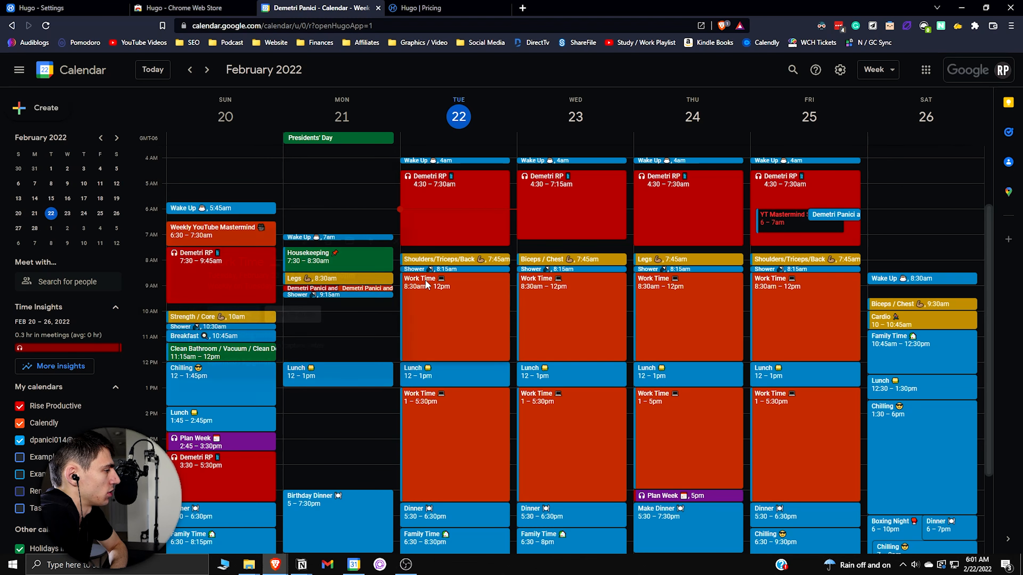
click(281, 314)
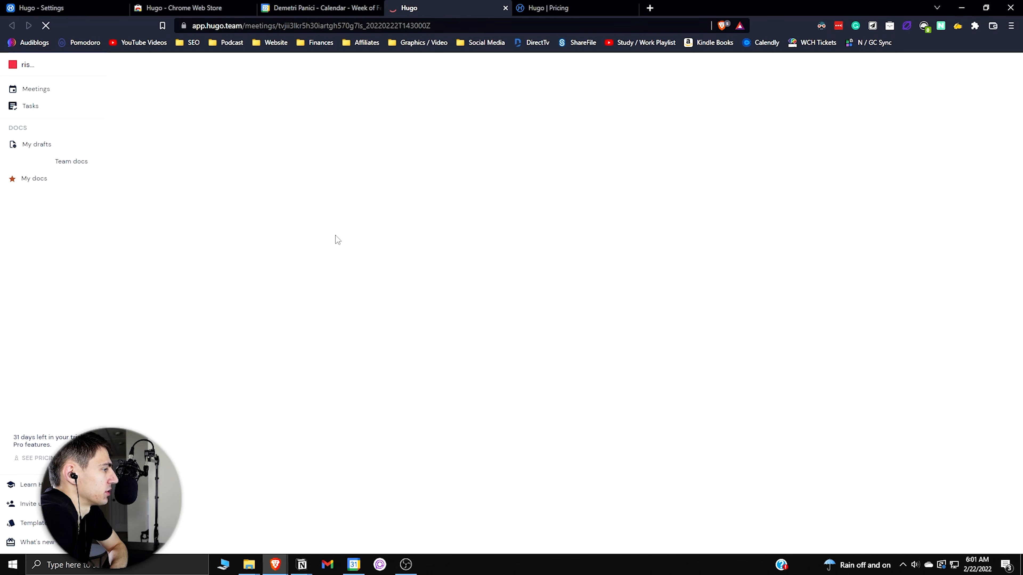